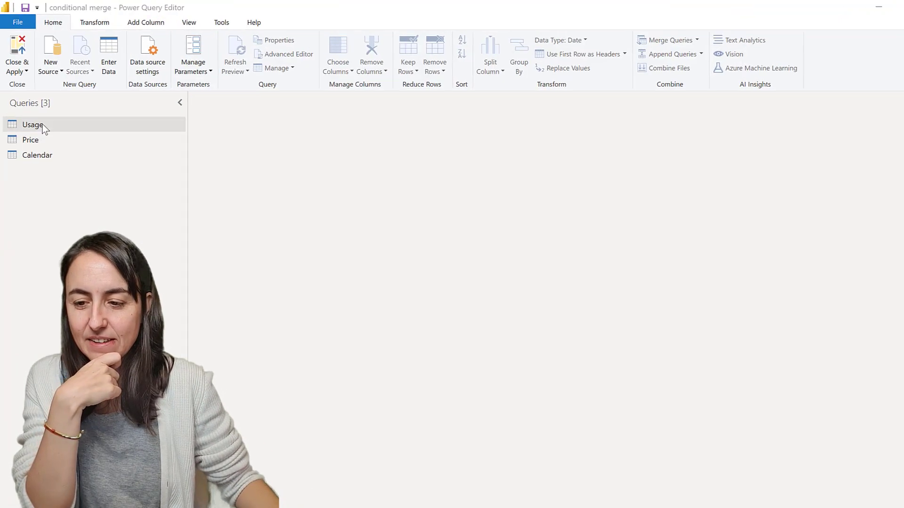
# - Preview the Usage table, review the Price table, then return to Usage's Date and Usage data
pyautogui.click(45, 128)
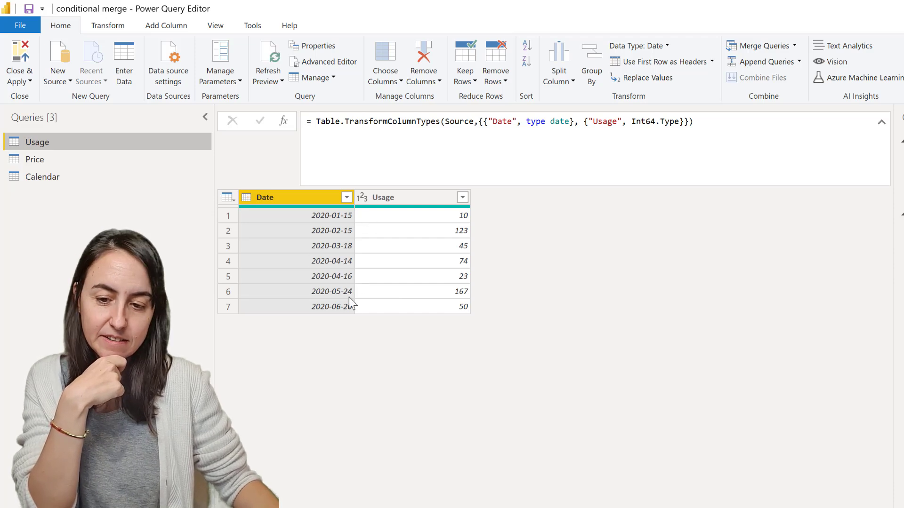
pyautogui.click(84, 158)
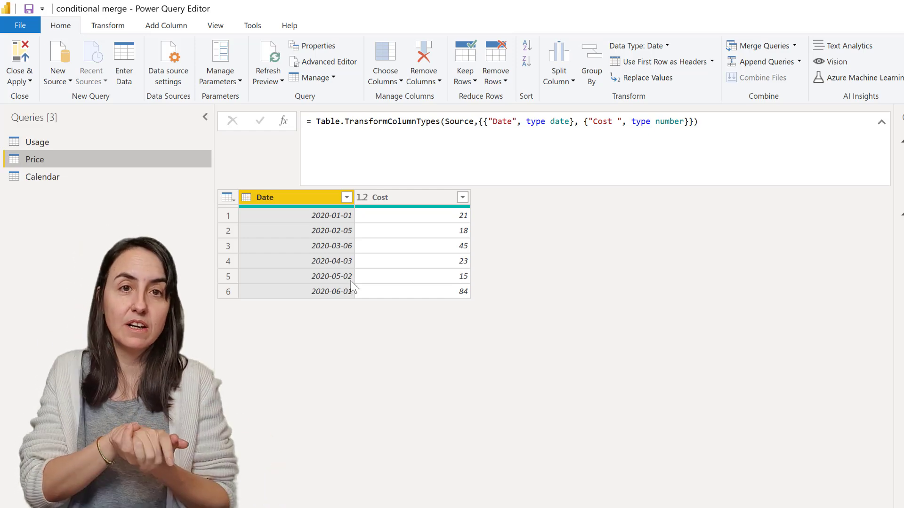
pyautogui.click(81, 143)
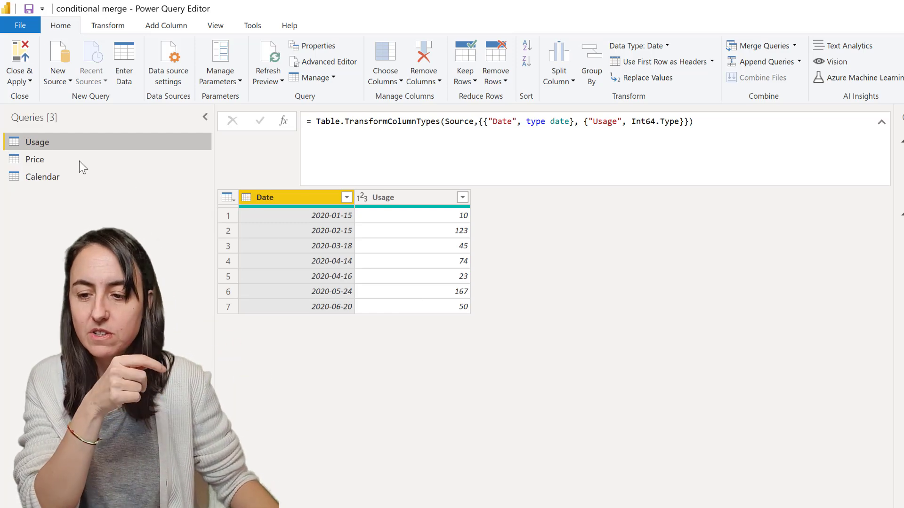
# - Duplicate Usage as Usage (2) and full-outer merge it with Price on Date
pyautogui.rightClick(83, 142)
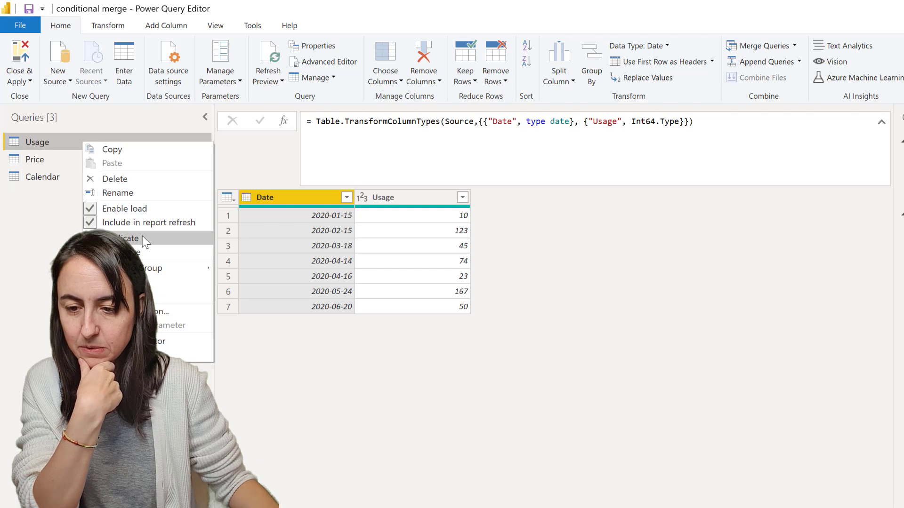
pyautogui.click(142, 236)
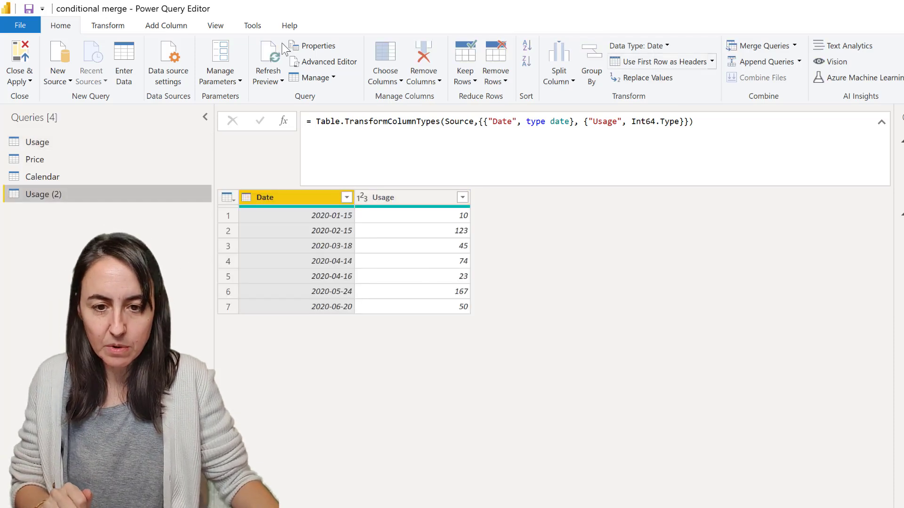
pyautogui.click(758, 46)
pyautogui.click(385, 333)
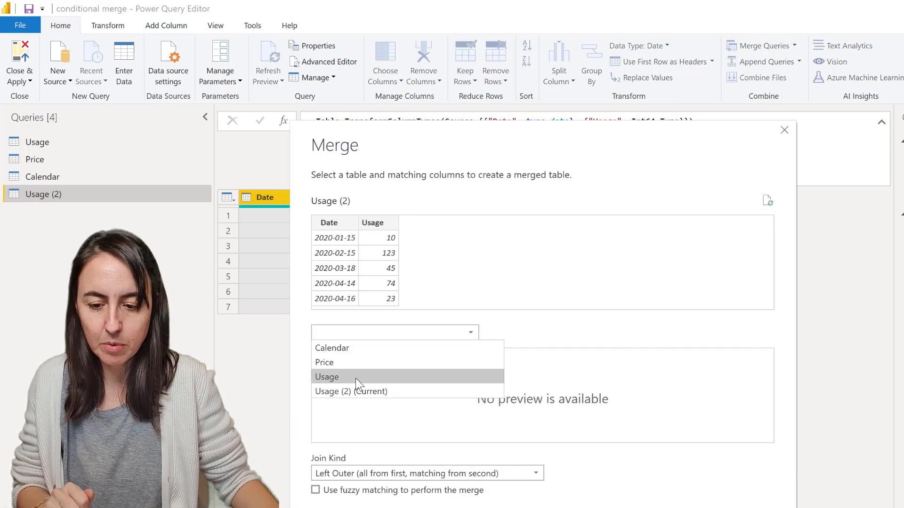
pyautogui.click(358, 363)
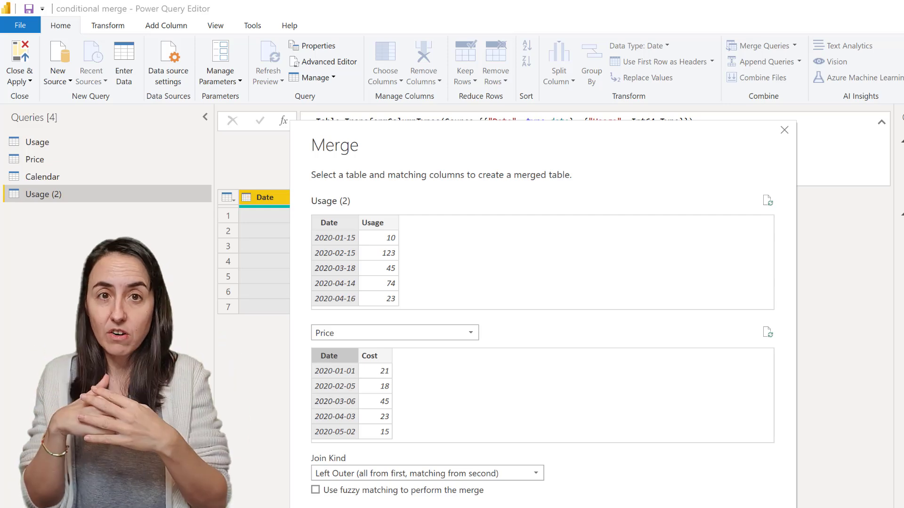
pyautogui.click(429, 474)
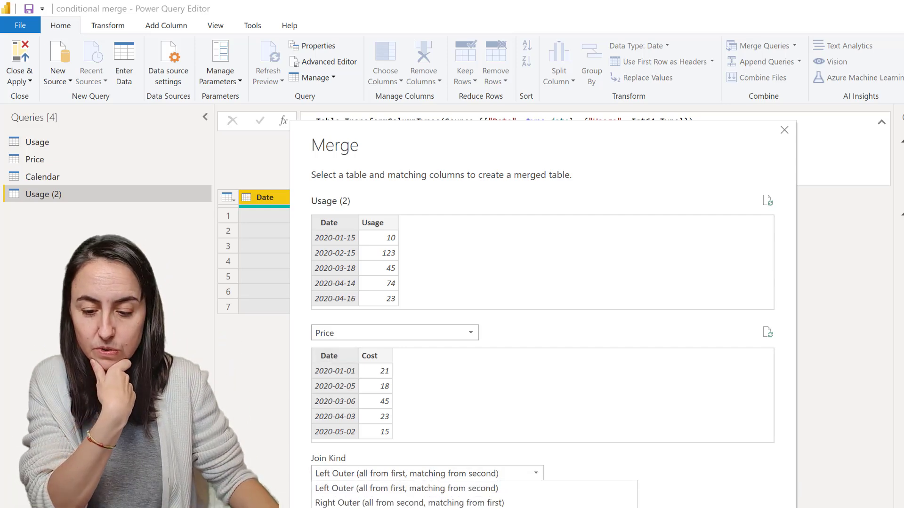
pyautogui.press('Down')
pyautogui.press('Down')
pyautogui.press('Return')
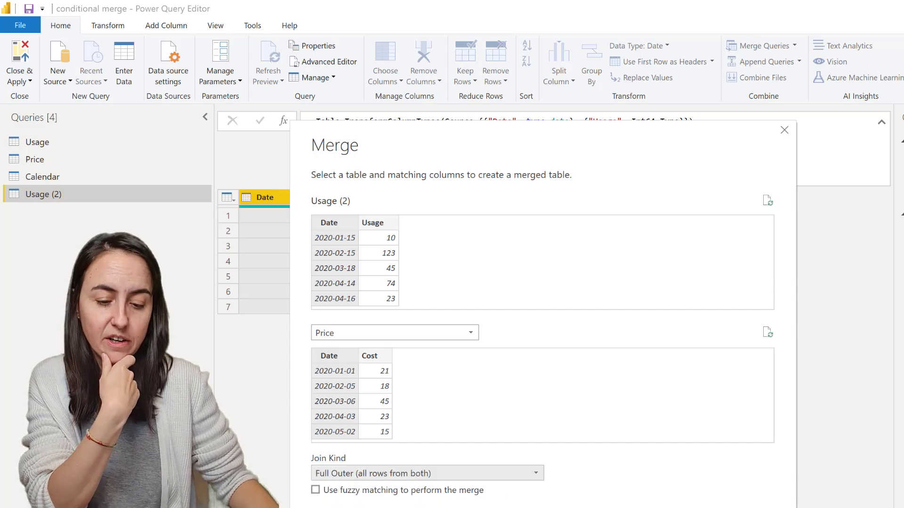
pyautogui.press('Return')
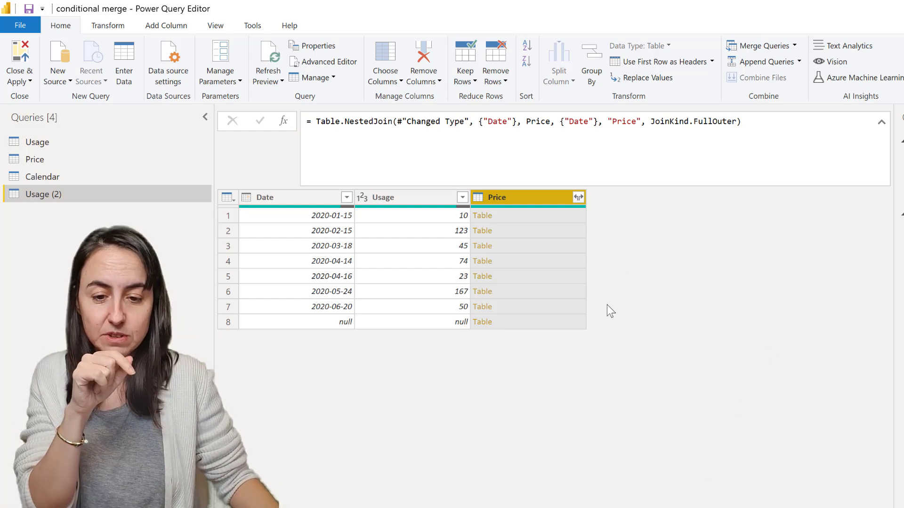
# - Expand the nested Price column of Usage (2) into Date.1 and Cost columns
pyautogui.click(578, 197)
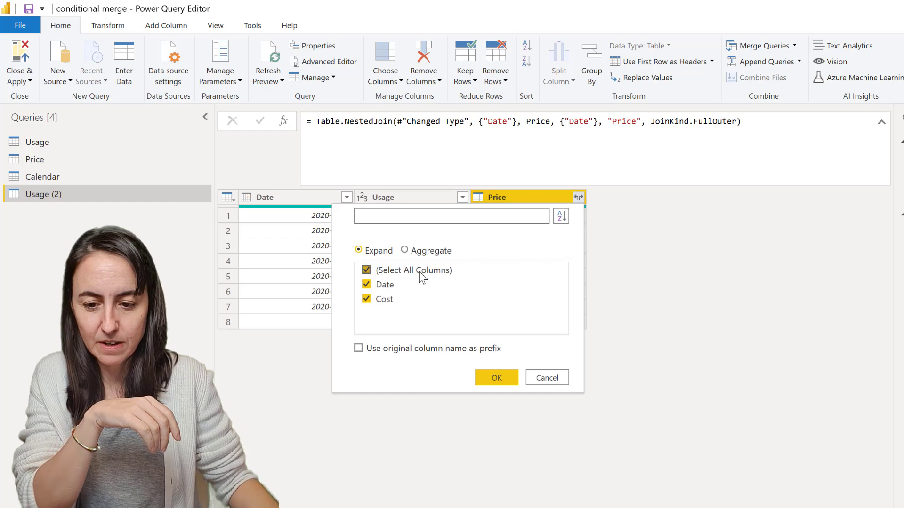
pyautogui.click(496, 380)
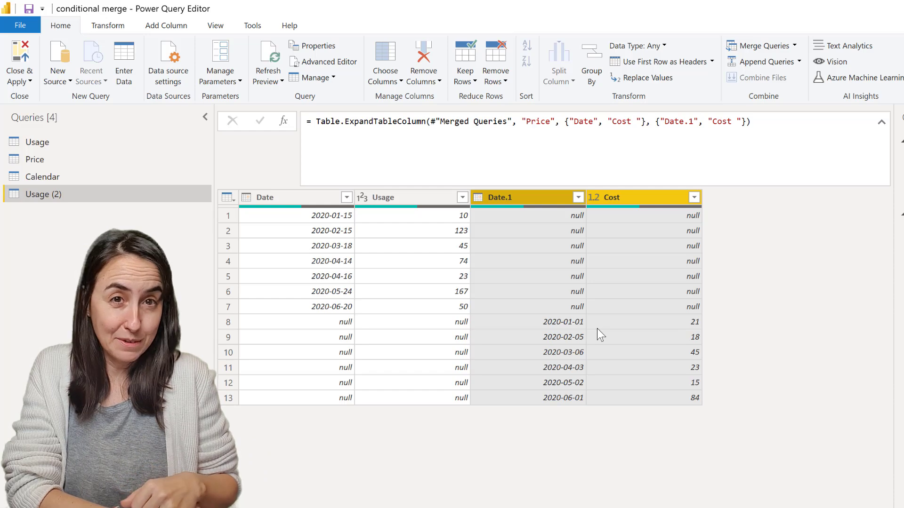
pyautogui.click(166, 27)
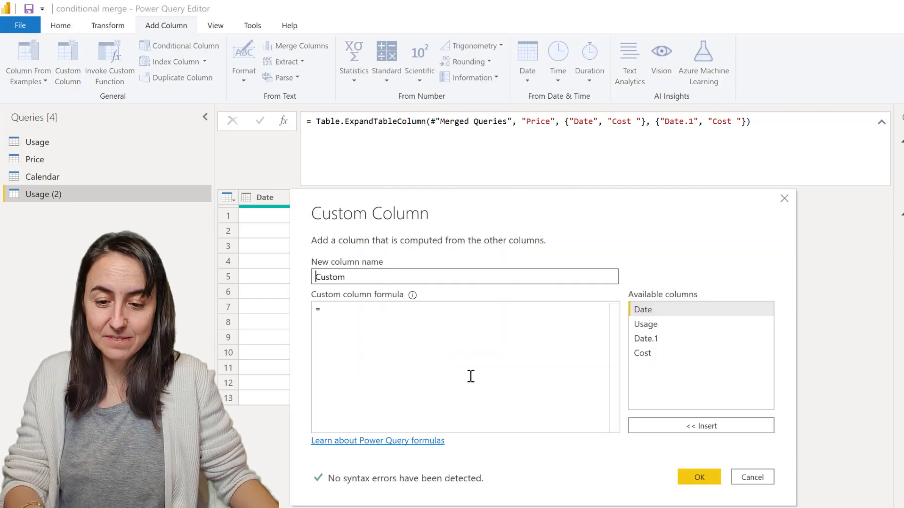
# - Add a custom column with the formula if [Date] = null then [Date.1] else [Date]
pyautogui.write('f')
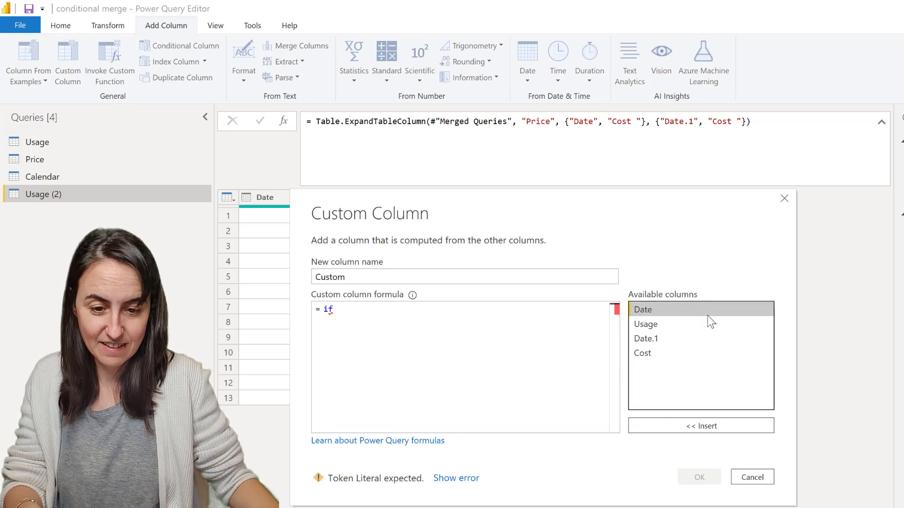
pyautogui.doubleClick(692, 314)
pyautogui.write('= null then')
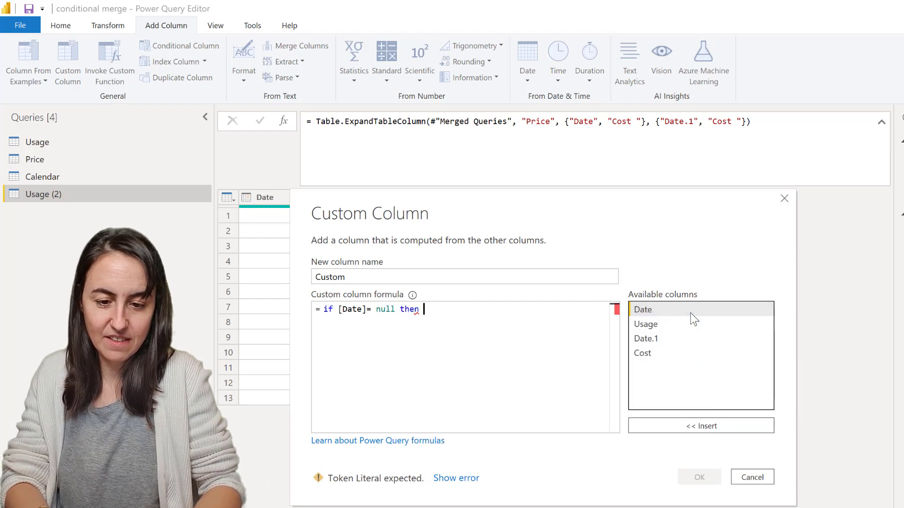
pyautogui.doubleClick(674, 345)
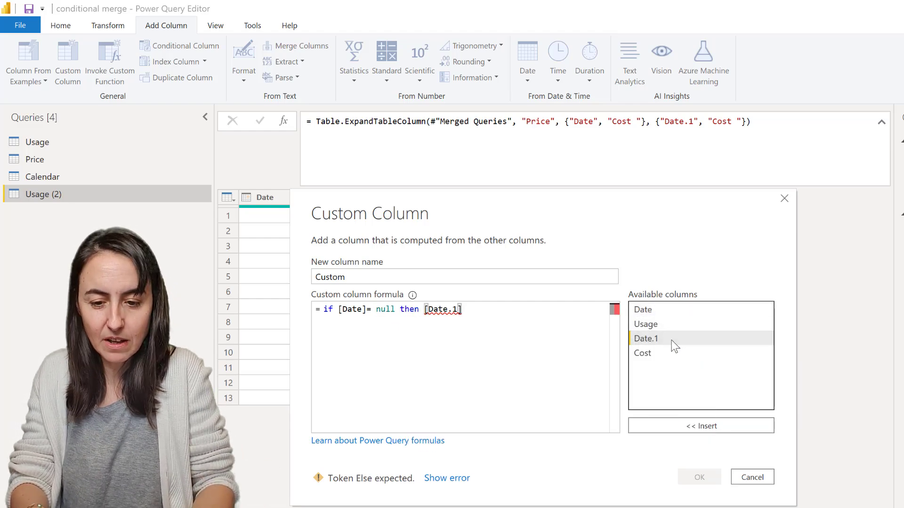
pyautogui.write('else')
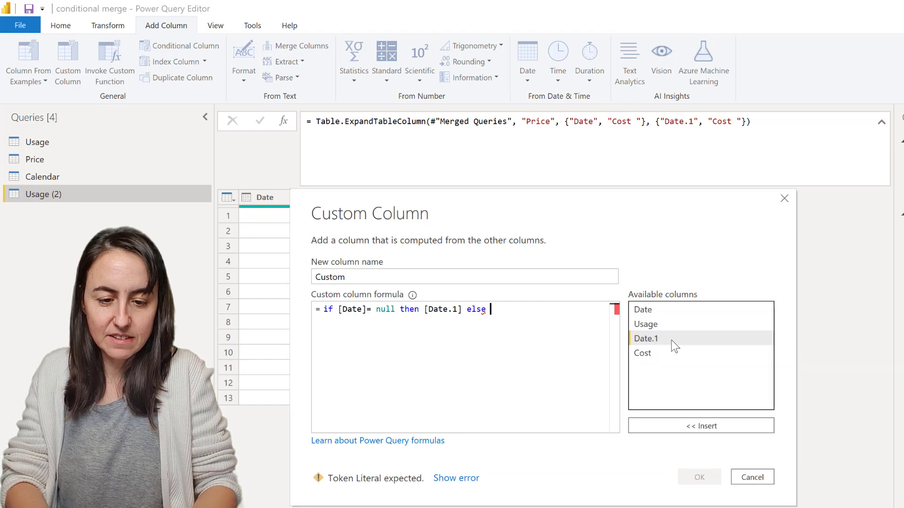
pyautogui.click(679, 311)
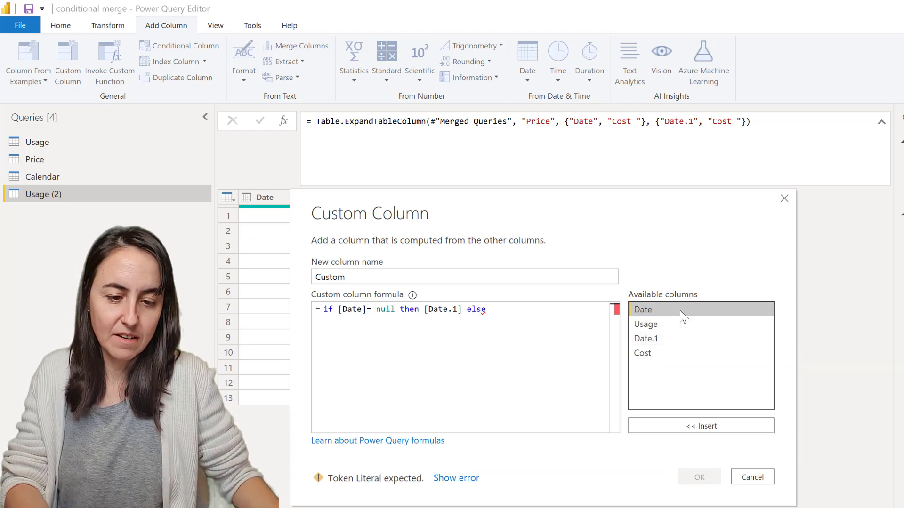
pyautogui.doubleClick(679, 311)
pyautogui.click(700, 477)
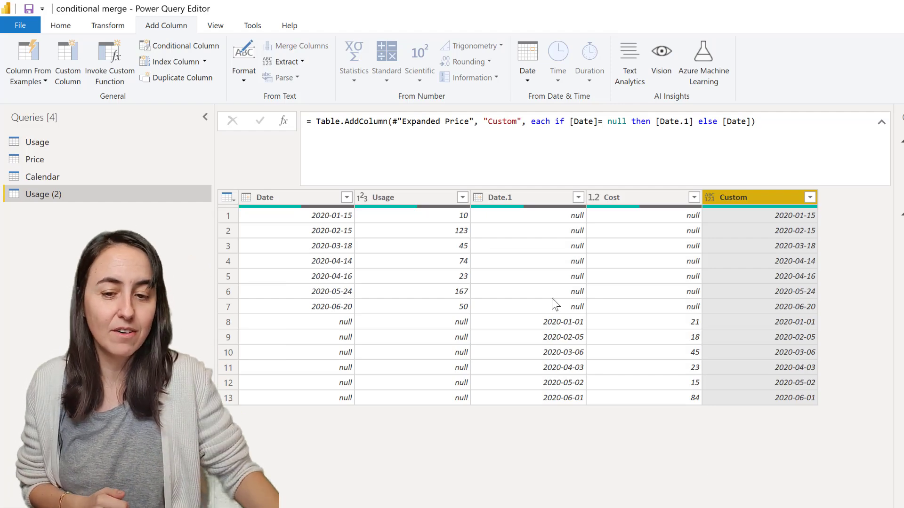
# - Rename the new Custom column to Dates in the formula bar
pyautogui.doubleClick(508, 121)
pyautogui.write('Dates')
pyautogui.press('Return')
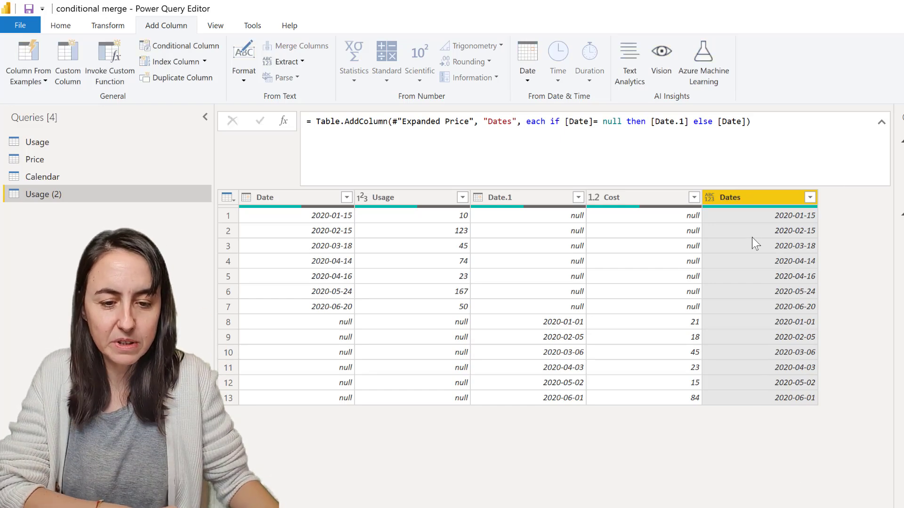
# - Sort Usage (2) by the Dates column, earliest first
pyautogui.click(343, 199)
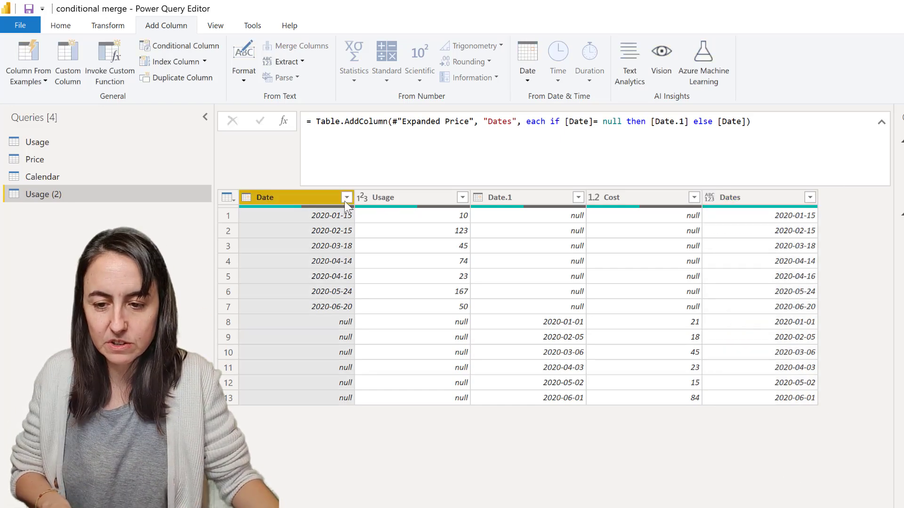
pyautogui.keyDown('ctrl'); pyautogui.click(512, 198); pyautogui.keyUp('ctrl')
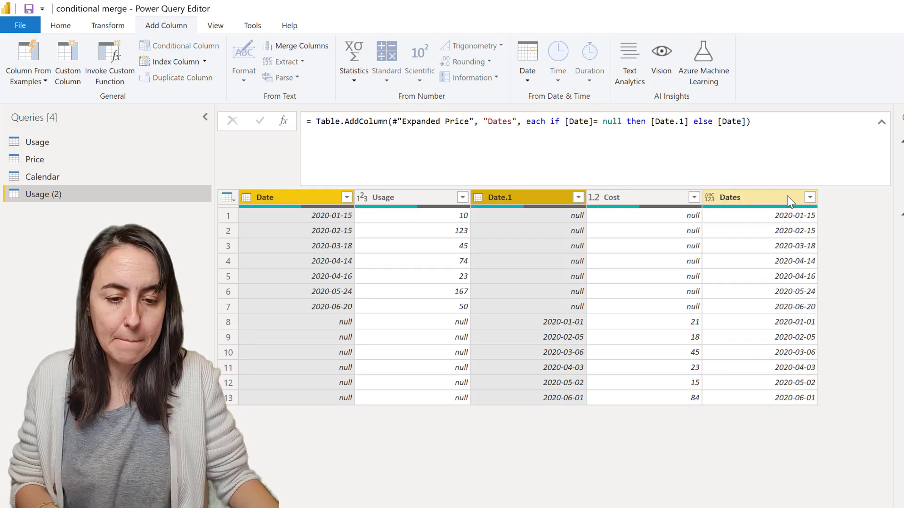
pyautogui.click(808, 198)
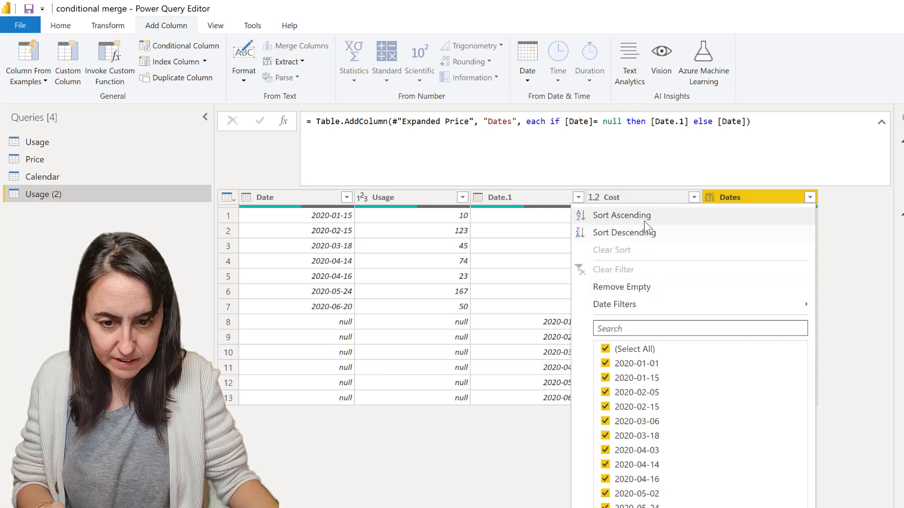
pyautogui.click(621, 216)
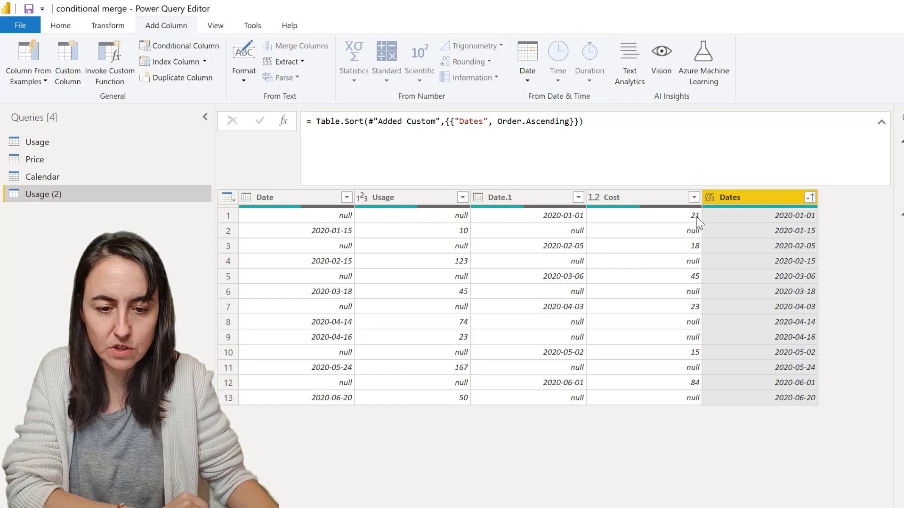
# - Fill the Cost column down and check the 2020-01-15 usage row's price
pyautogui.click(645, 202)
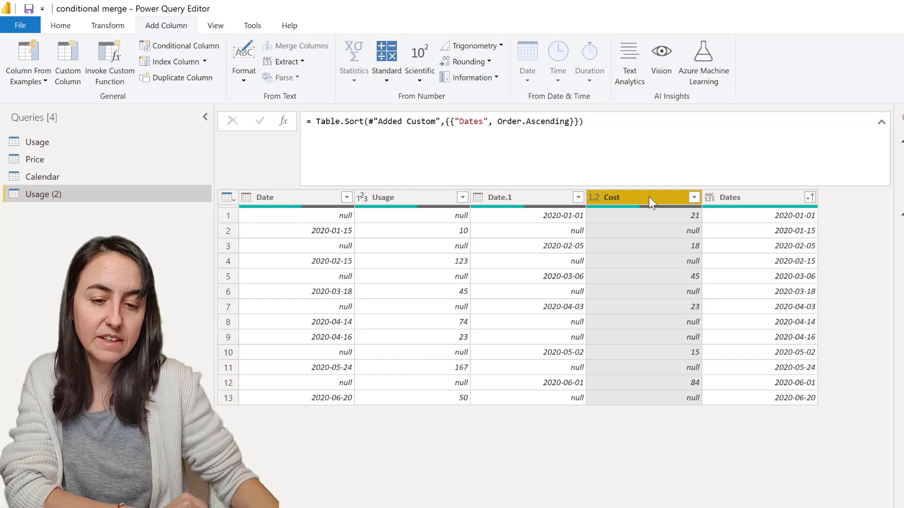
pyautogui.rightClick(649, 197)
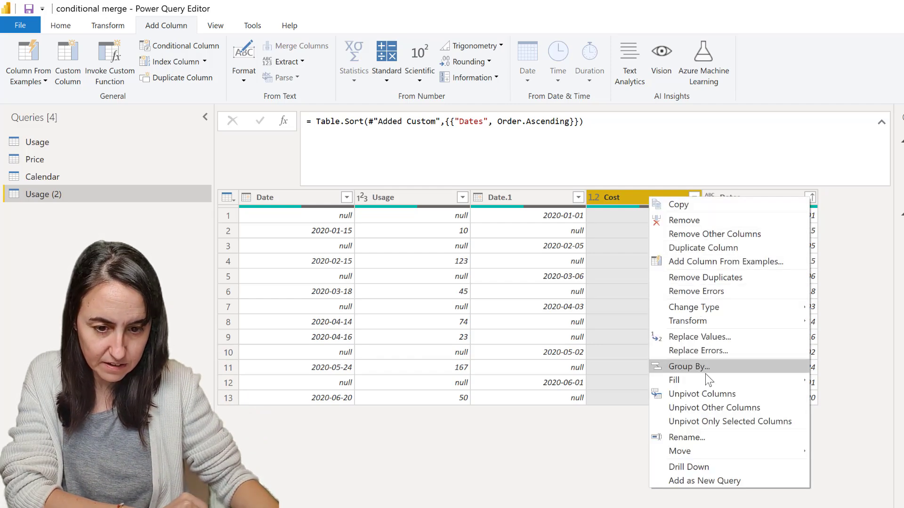
pyautogui.moveTo(803, 380)
pyautogui.click(840, 380)
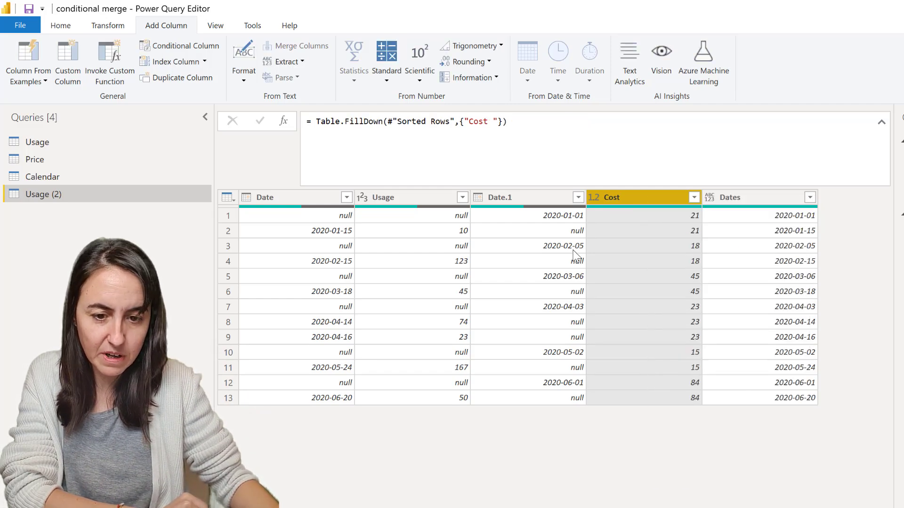
pyautogui.click(319, 236)
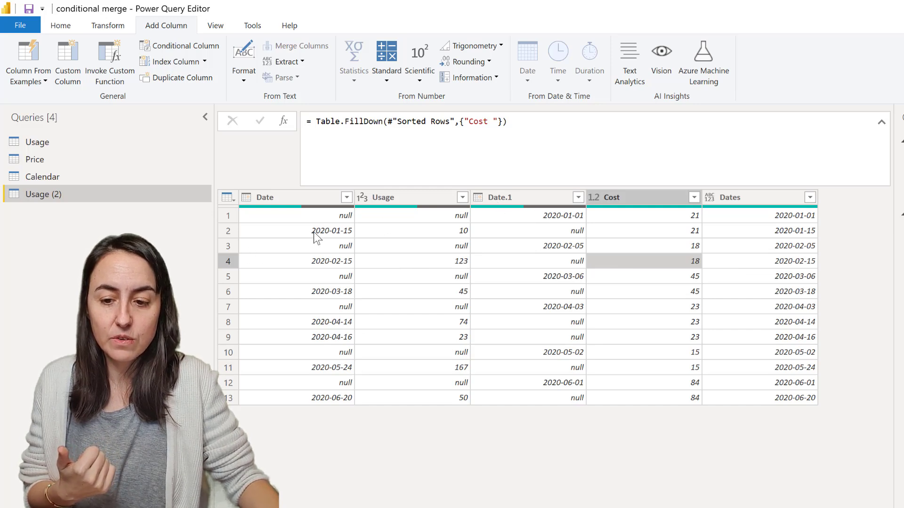
pyautogui.click(329, 234)
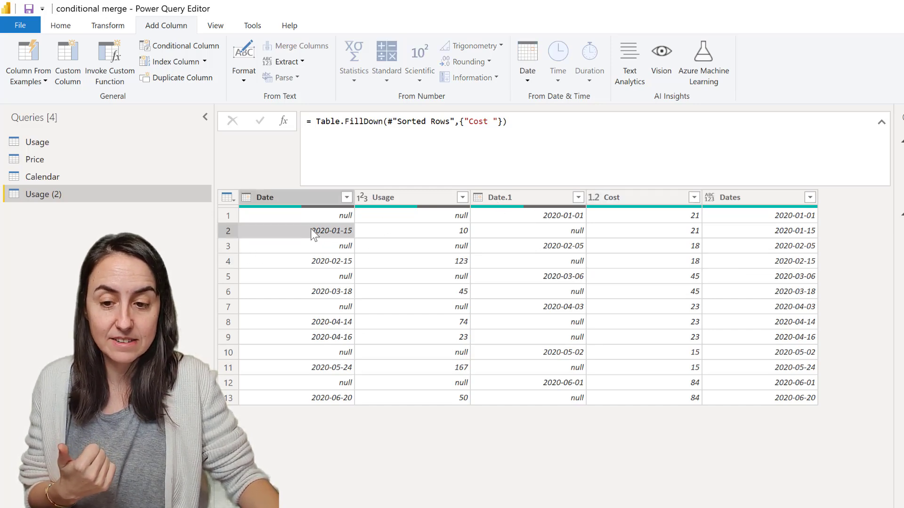
pyautogui.click(543, 215)
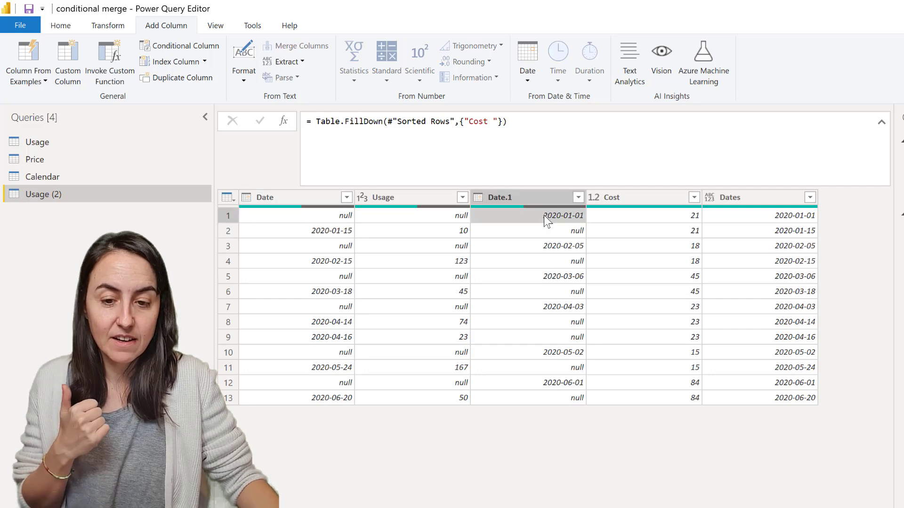
pyautogui.click(676, 215)
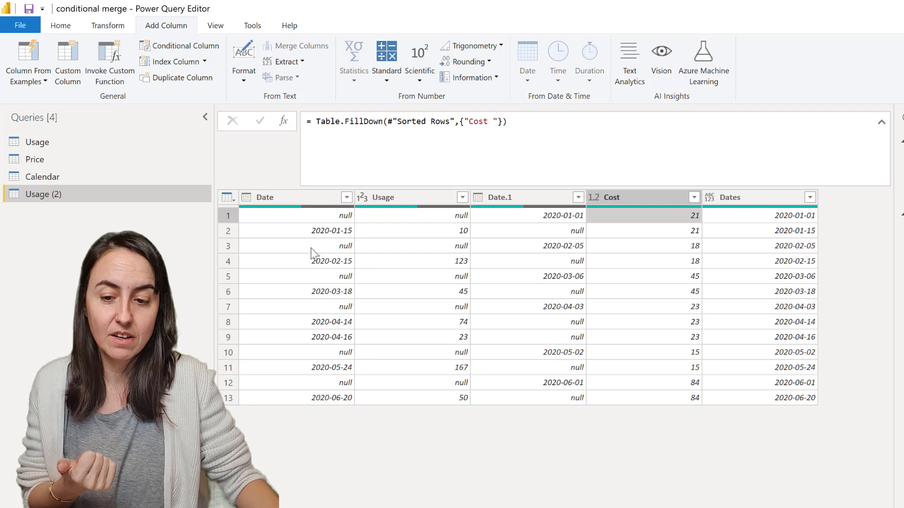
pyautogui.click(323, 264)
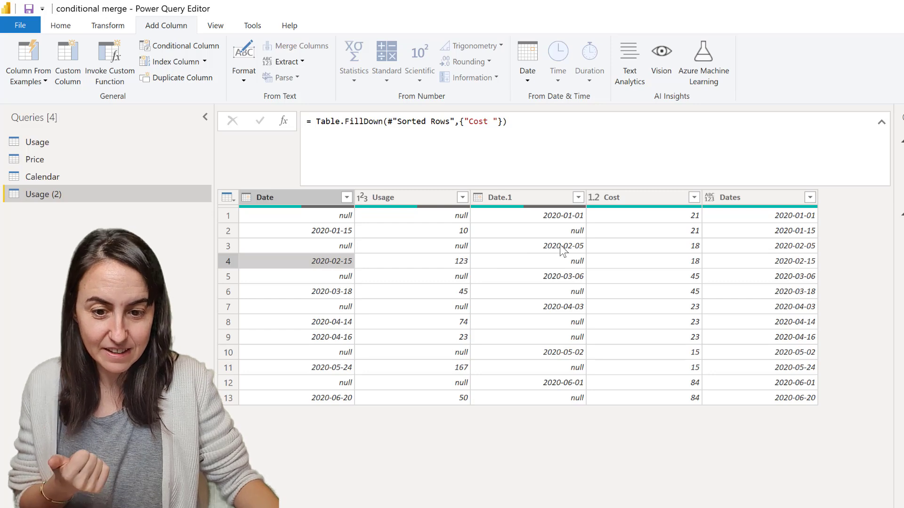
pyautogui.click(330, 230)
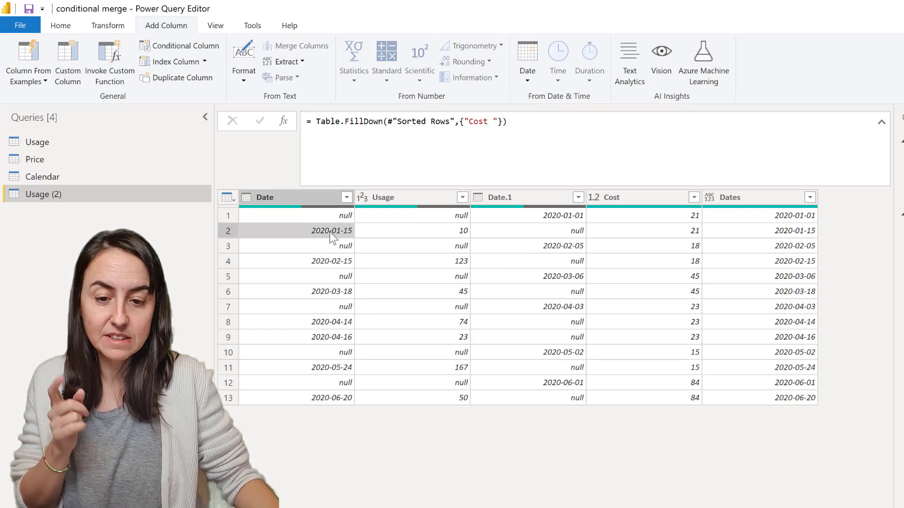
pyautogui.click(549, 215)
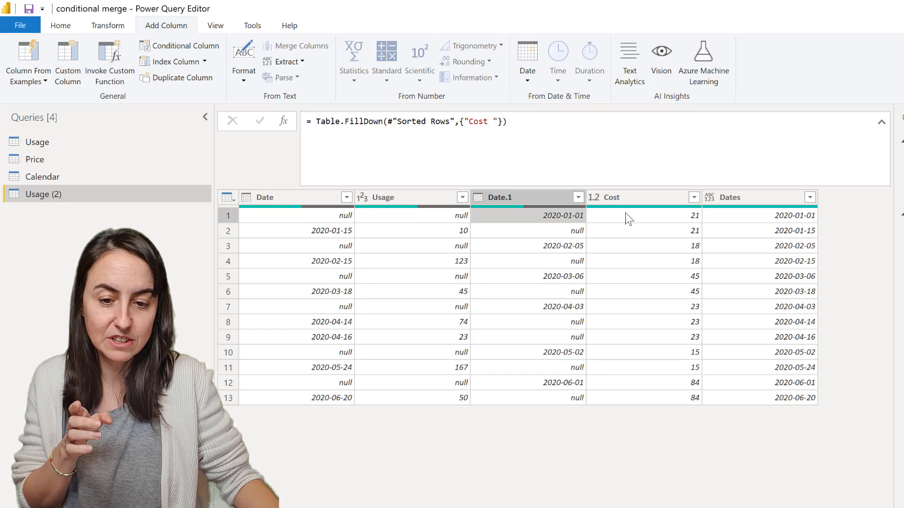
pyautogui.click(332, 262)
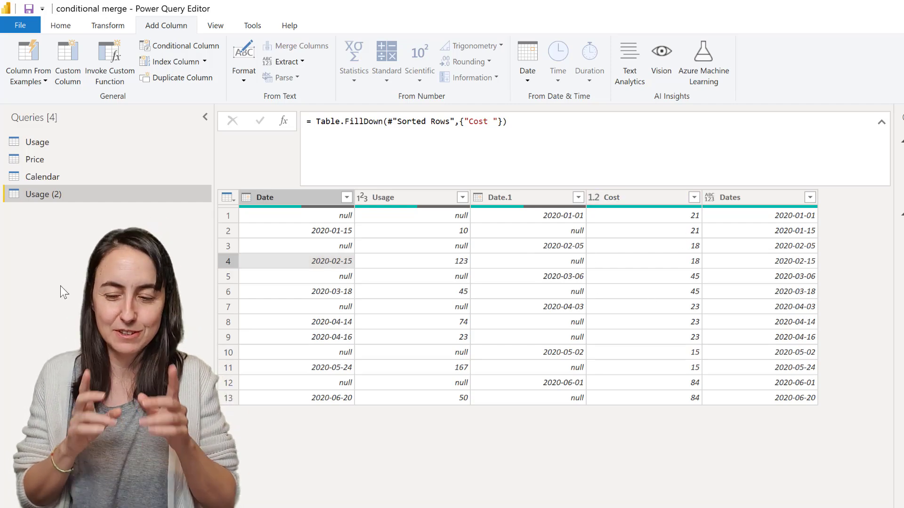
# - Duplicate Price as Price (2), delete Changed Type, and set its Source to = Price
pyautogui.click(89, 157)
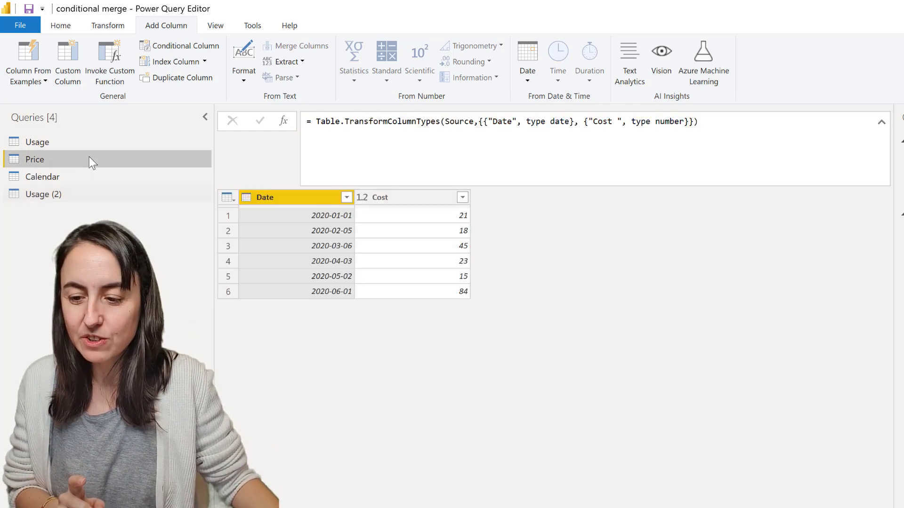
pyautogui.rightClick(89, 157)
pyautogui.click(184, 253)
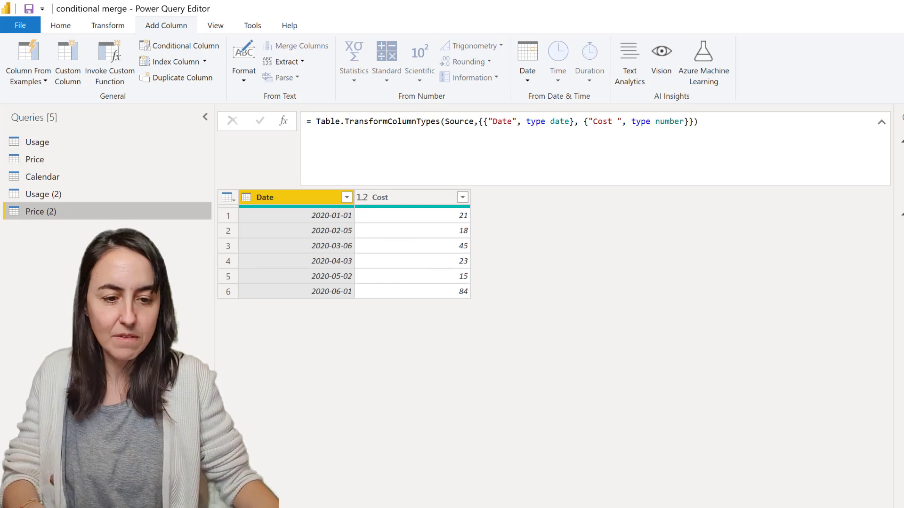
pyautogui.press('Delete')
pyautogui.moveTo(317, 121); pyautogui.dragTo(871, 171)
pyautogui.write('TPrecord')
pyautogui.press('BackSpace')
pyautogui.press('BackSpace')
pyautogui.press('BackSpace')
pyautogui.press('BackSpace')
pyautogui.press('BackSpace')
pyautogui.press('BackSpace')
pyautogui.press('BackSpace')
pyautogui.press('BackSpace')
pyautogui.press('BackSpace')
pyautogui.write('Price')
pyautogui.press('Return')
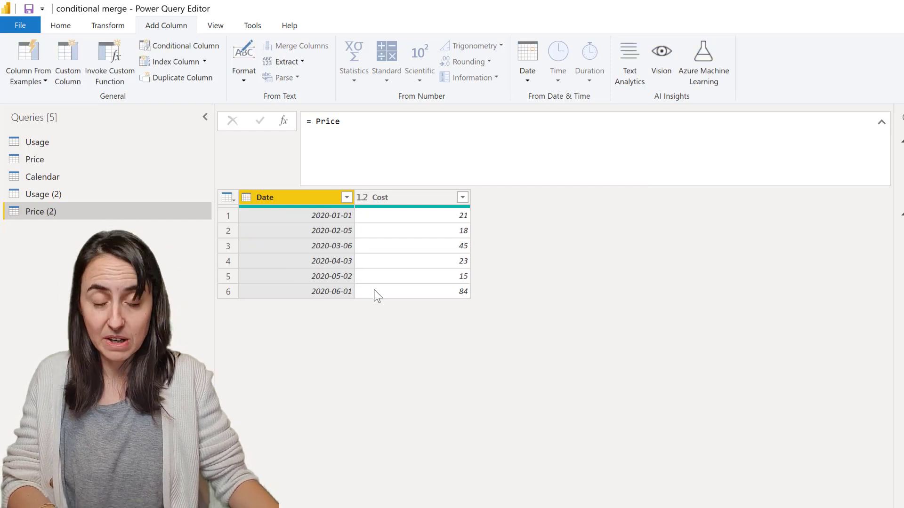
# - Bring up the date-filter choices for Price (2)'s Date column
pyautogui.click(303, 197)
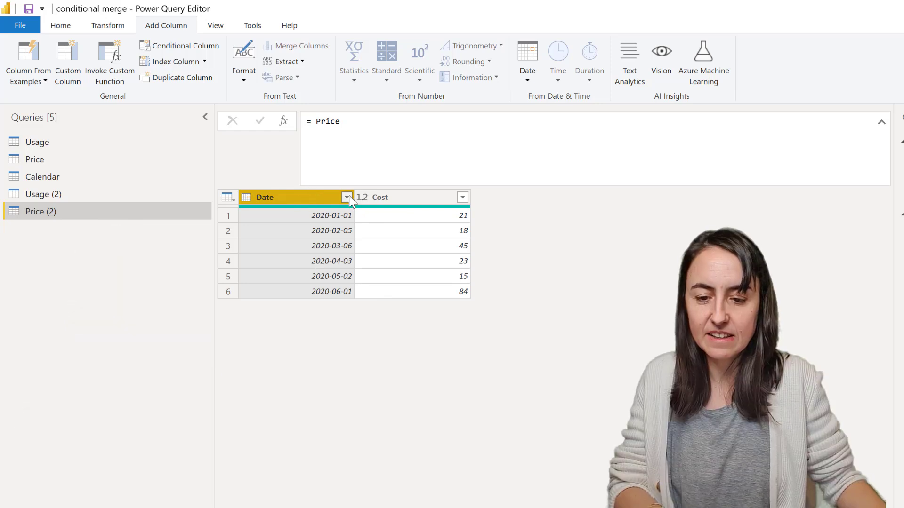
pyautogui.click(347, 197)
pyautogui.moveTo(276, 306)
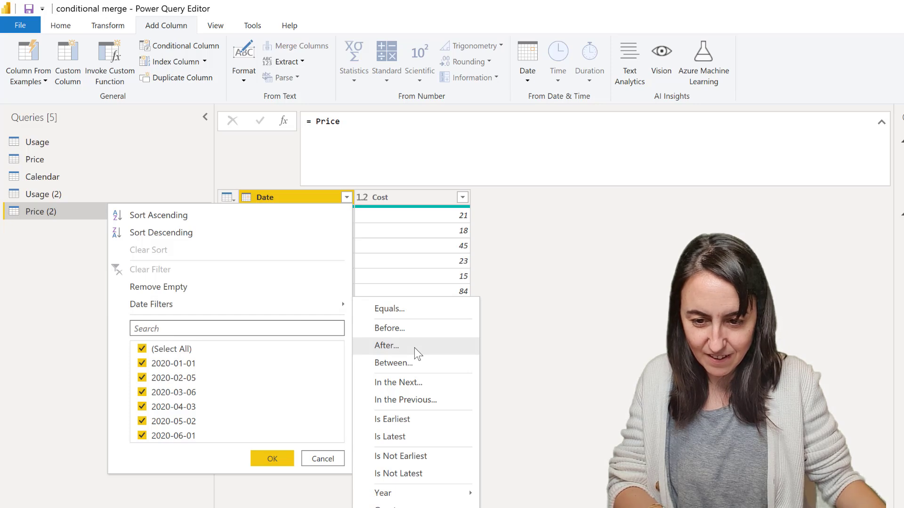
# - Filter Price (2)'s Date column to dates before 2020-02-01
pyautogui.click(420, 329)
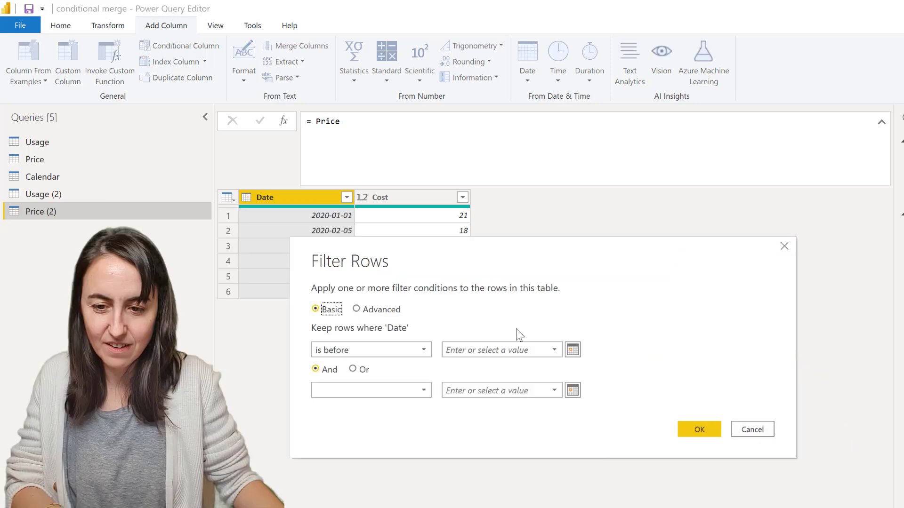
pyautogui.click(573, 350)
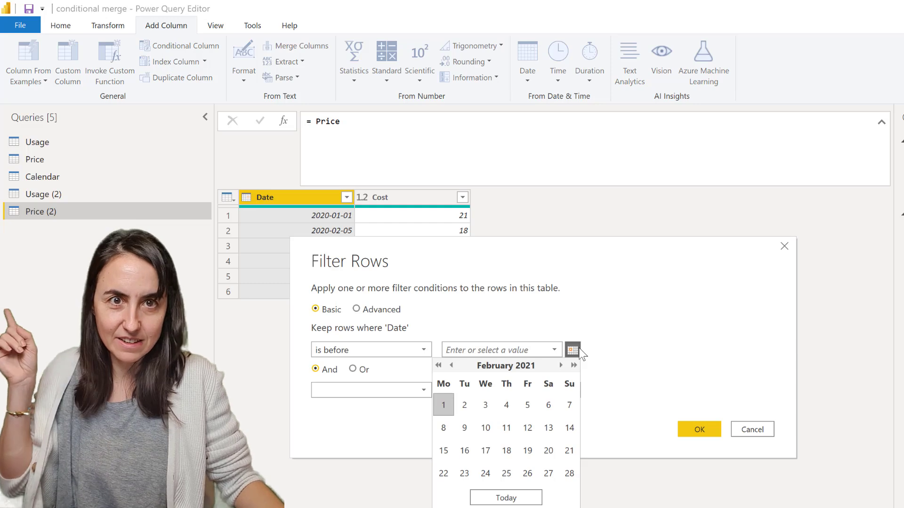
pyautogui.click(443, 404)
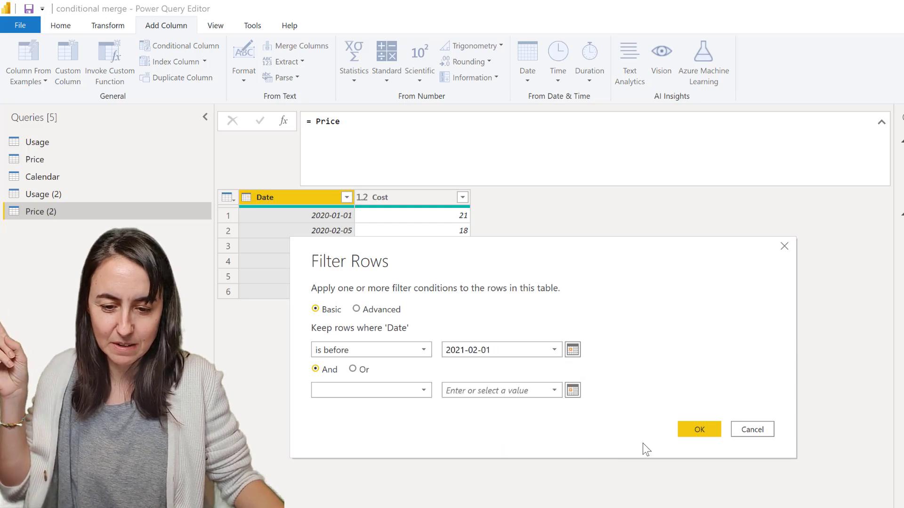
pyautogui.click(699, 429)
pyautogui.click(548, 122)
pyautogui.press('BackSpace')
pyautogui.write('020, 2, 1))')
pyautogui.press('Return')
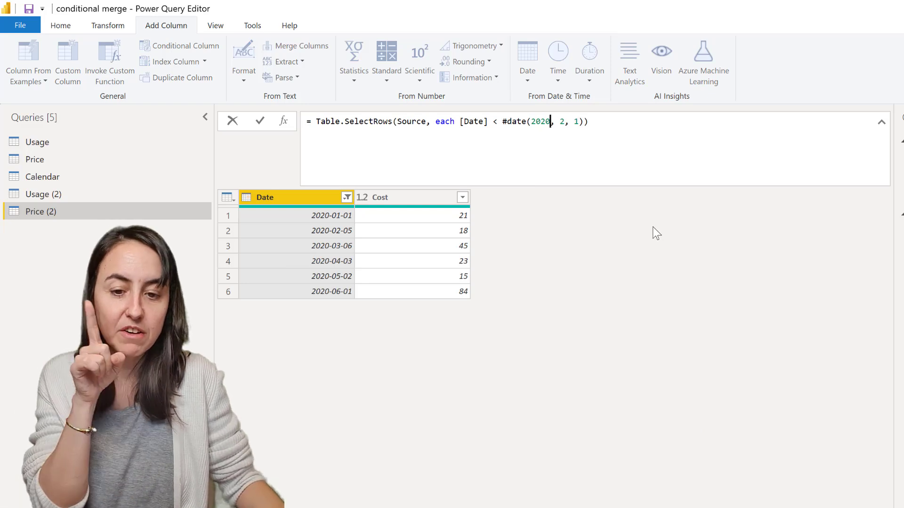
# - Compare with Usage (2)'s first-row cost, then move the cutoff to March 2020
pyautogui.click(95, 192)
pyautogui.click(694, 217)
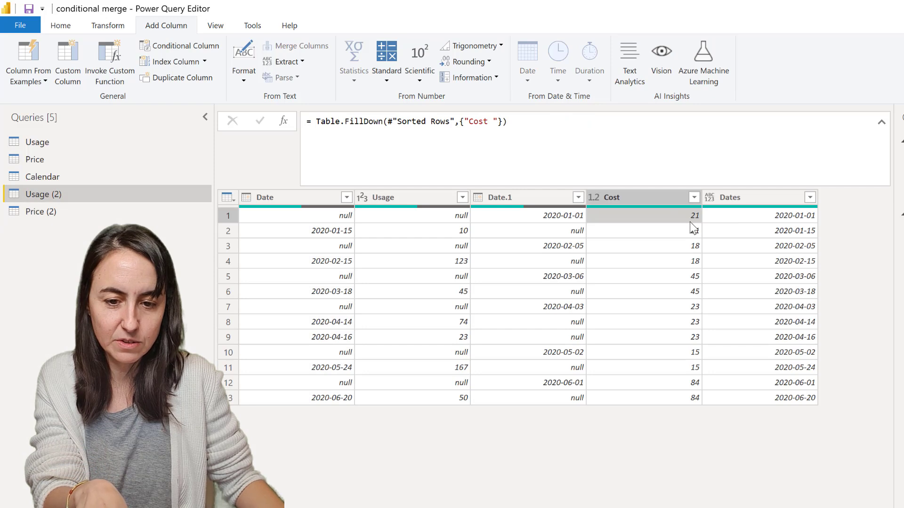
pyautogui.click(41, 212)
pyautogui.click(563, 123)
pyautogui.write('3, 1)')
pyautogui.press('Return')
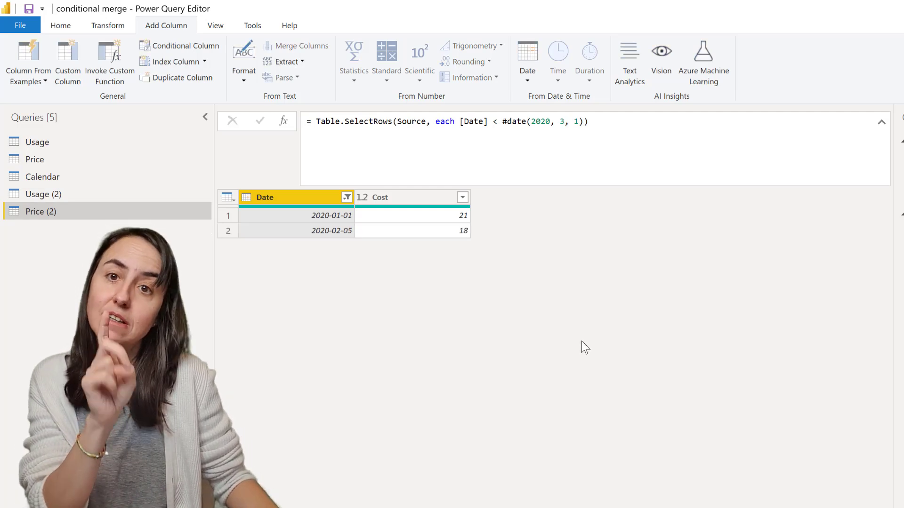
# - Change the cutoff to 2020-04-01, leaving costs 21, 18 and 45
pyautogui.click(38, 192)
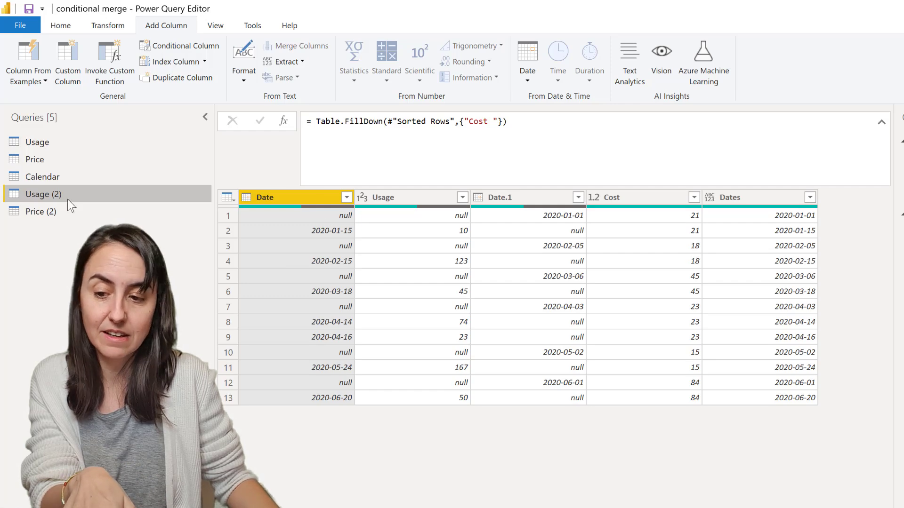
pyautogui.click(49, 207)
pyautogui.click(560, 121)
pyautogui.press('Delete')
pyautogui.write('4, 1)')
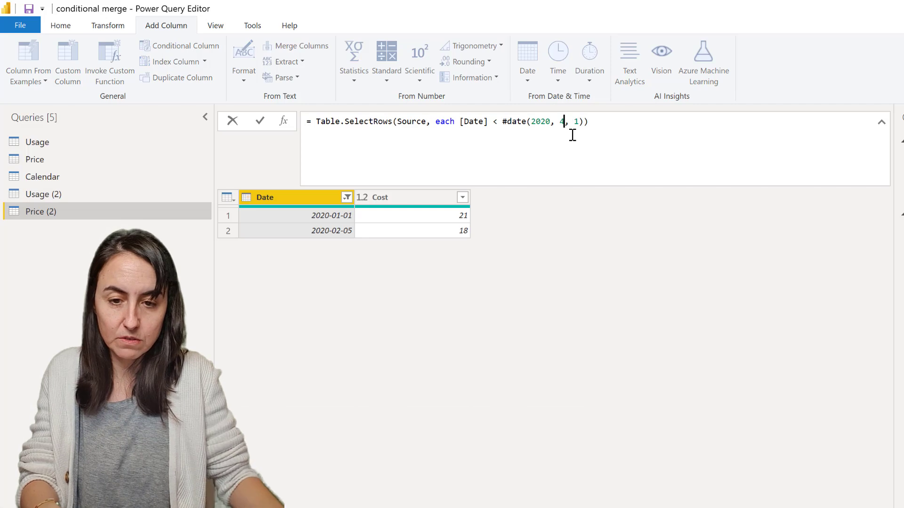
pyautogui.press('Return')
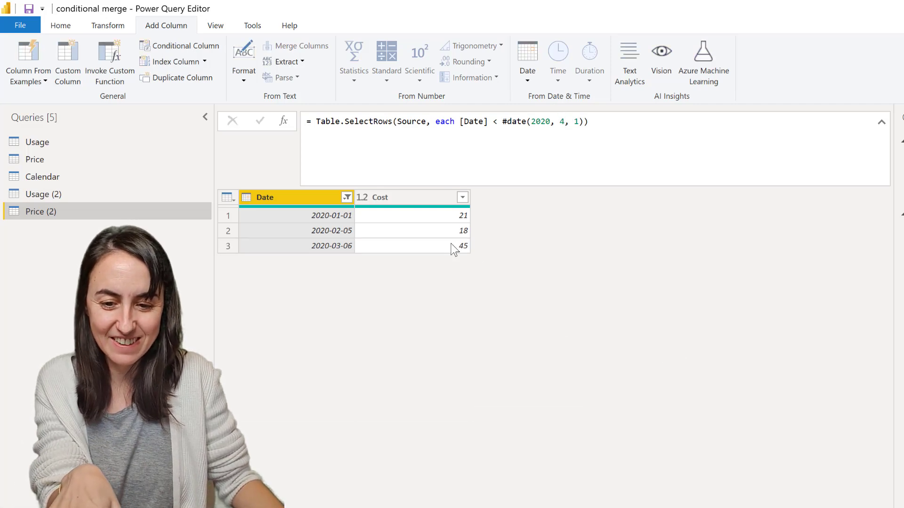
pyautogui.click(467, 246)
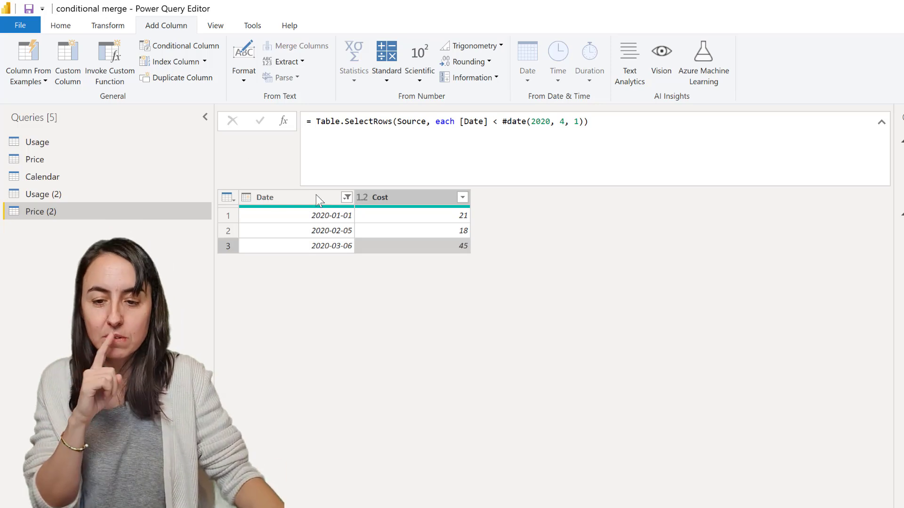
# - Sort Price (2) by Date descending and drill down to row 1's Cost, 45
pyautogui.click(347, 196)
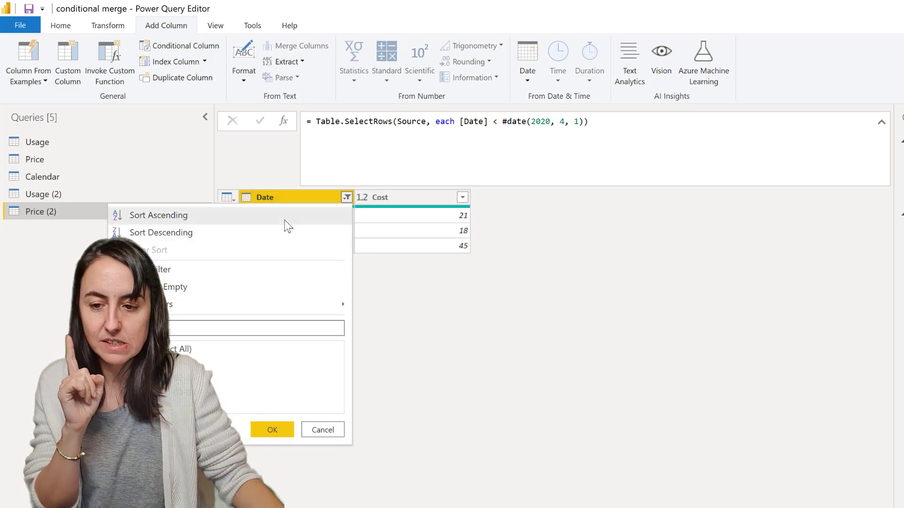
pyautogui.click(281, 237)
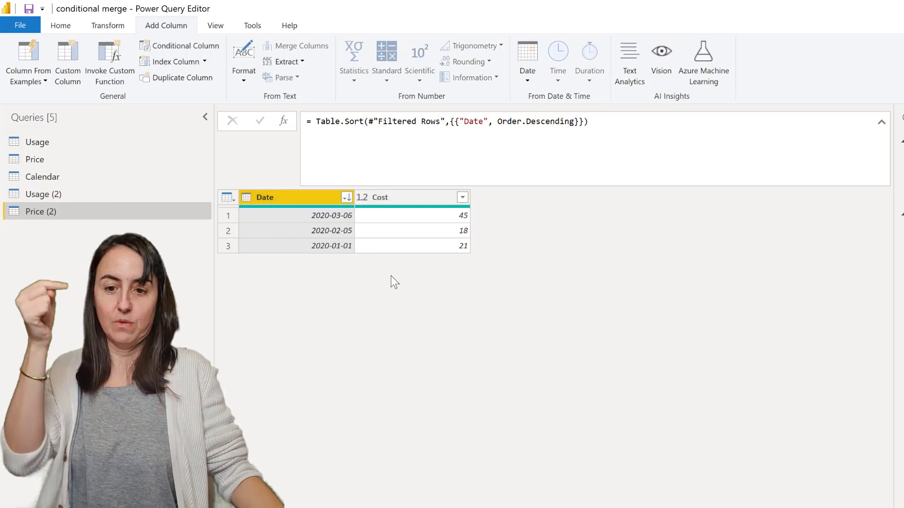
pyautogui.click(444, 218)
pyautogui.rightClick(444, 217)
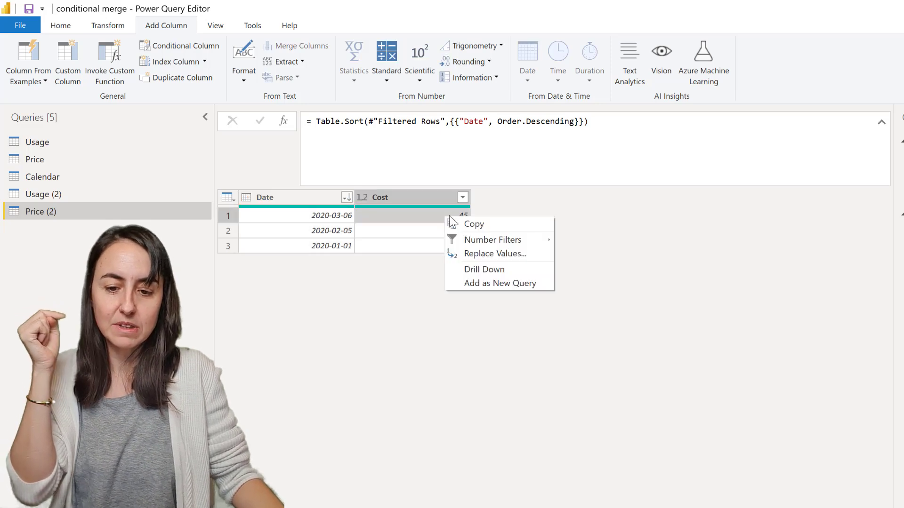
pyautogui.click(517, 269)
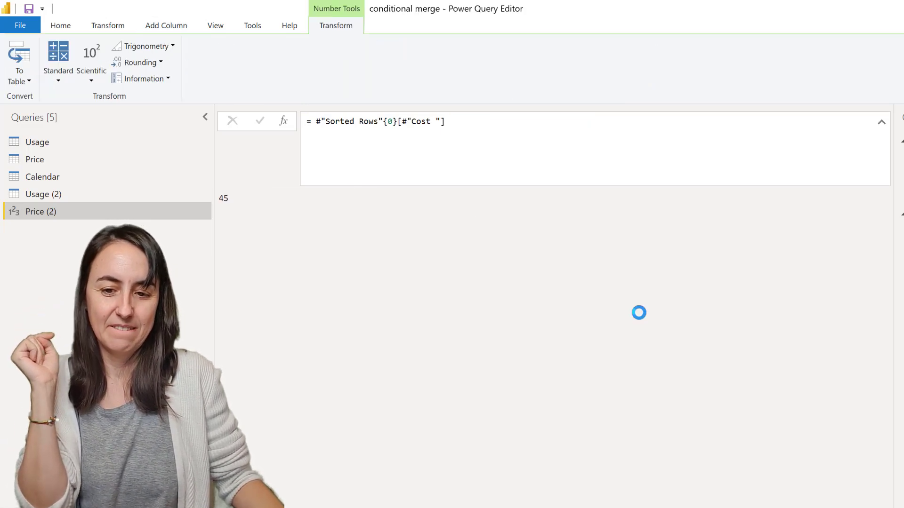
pyautogui.moveTo(231, 197); pyautogui.dragTo(213, 197)
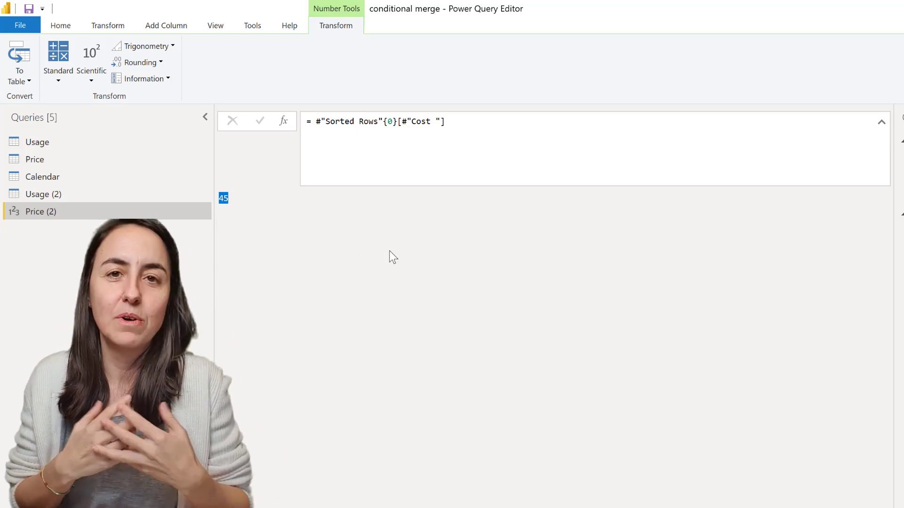
pyautogui.click(58, 26)
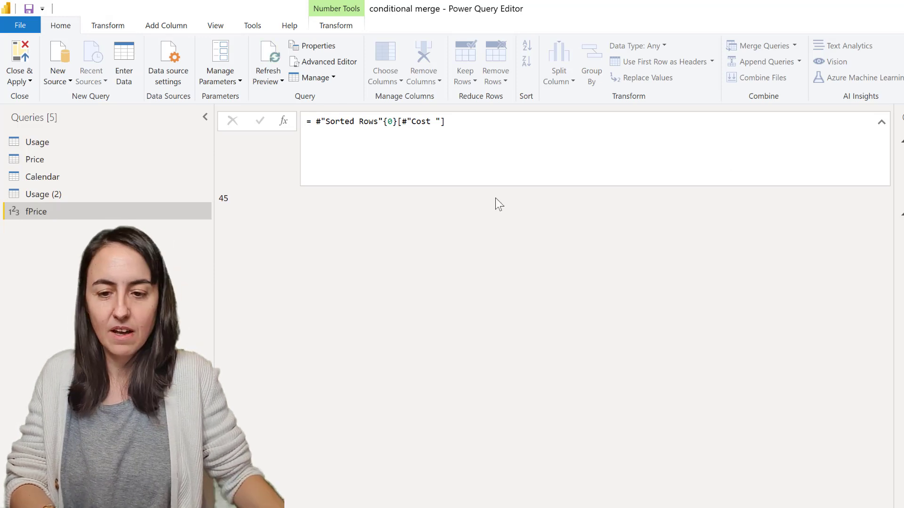
# - In the Advanced Editor, add a (UsageDate as date) parameter line above let
pyautogui.click(325, 62)
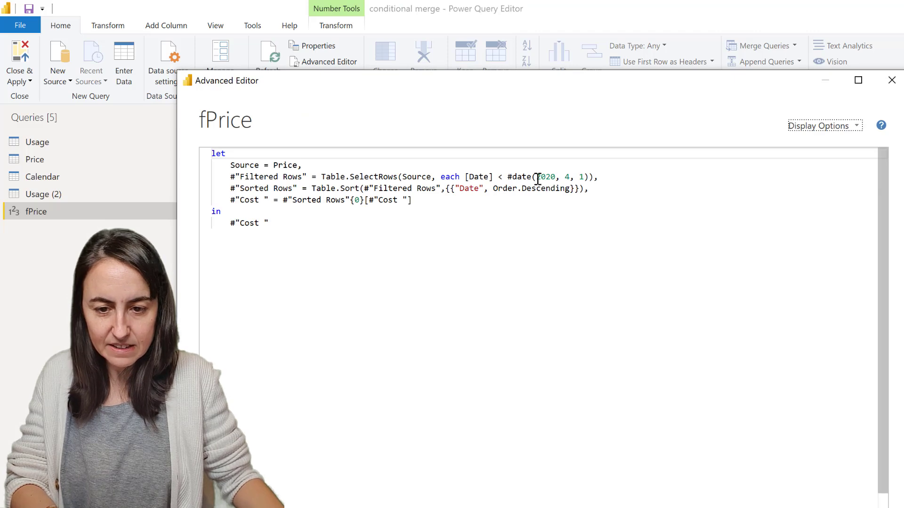
pyautogui.moveTo(537, 177); pyautogui.dragTo(565, 177)
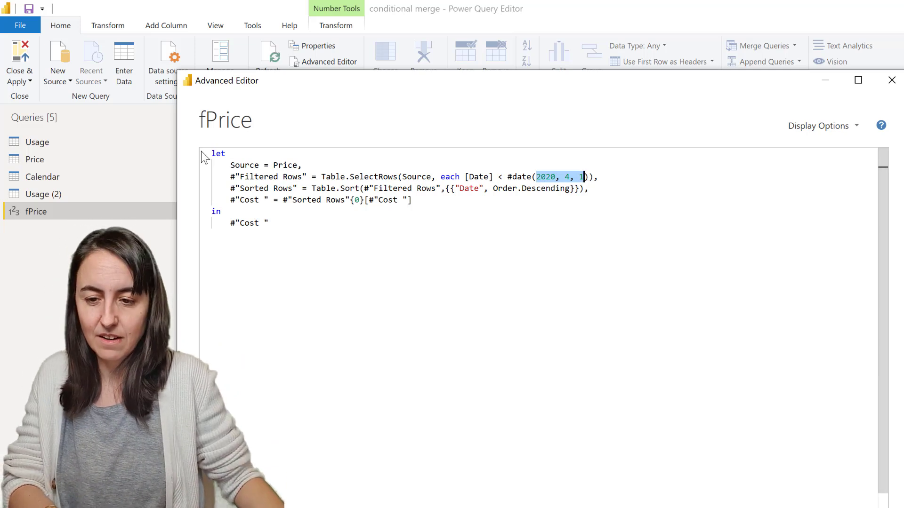
pyautogui.click(216, 154)
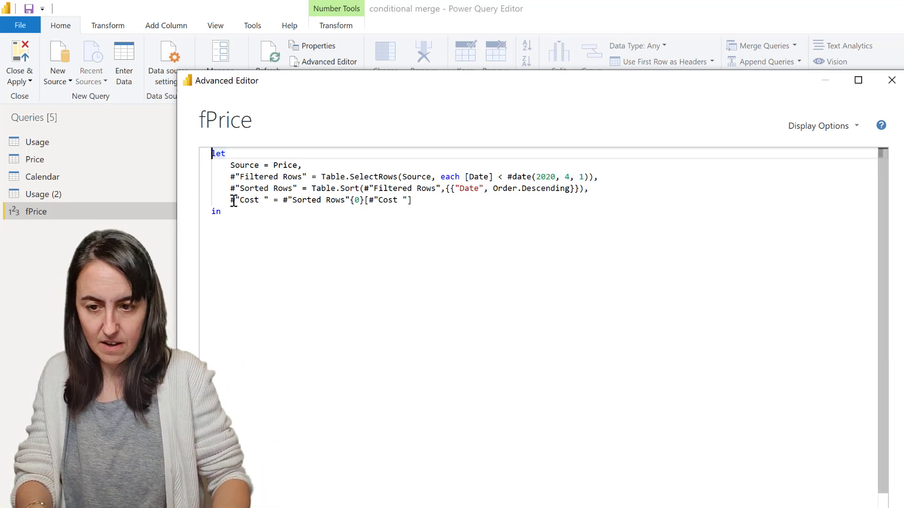
pyautogui.press('Return')
pyautogui.press('Up')
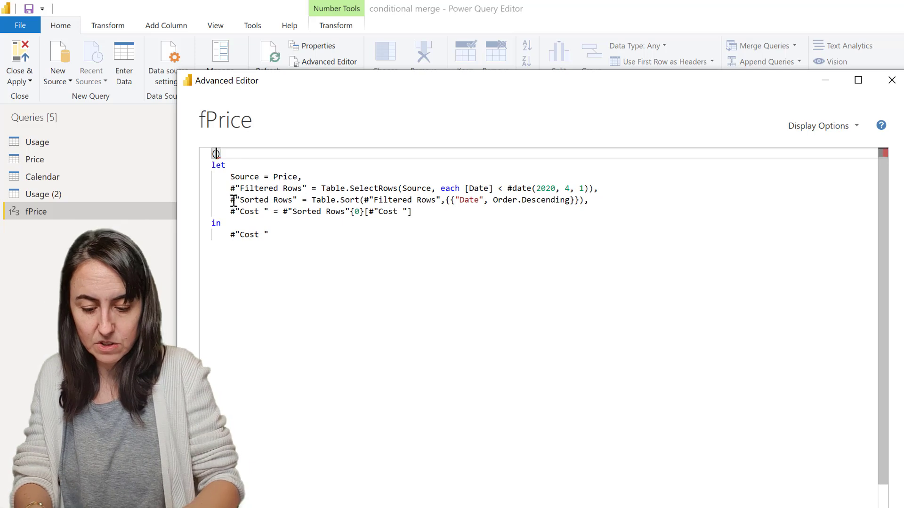
pyautogui.write('(Us')
pyautogui.write('age')
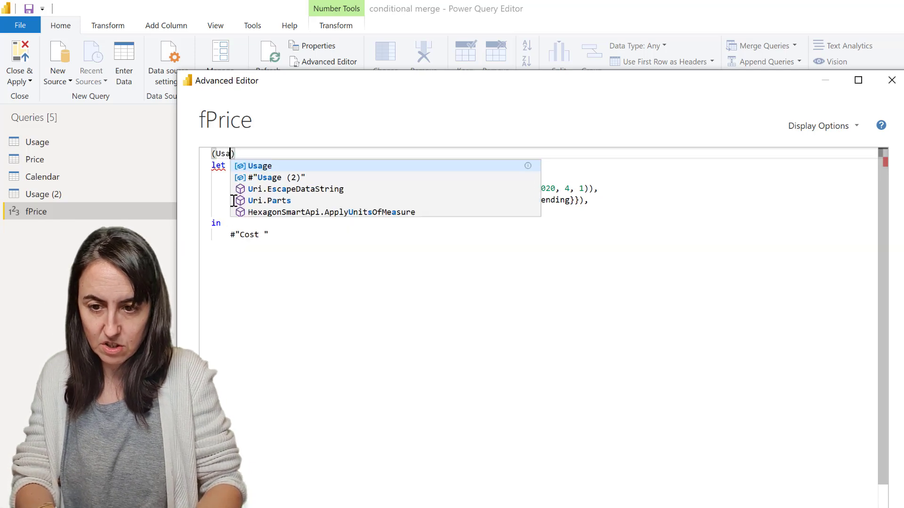
pyautogui.write('Date as')
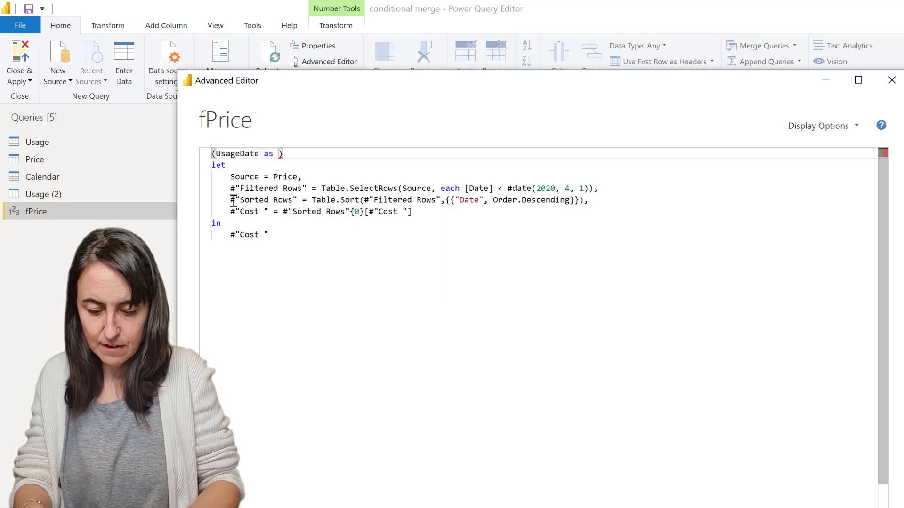
pyautogui.write(' date)')
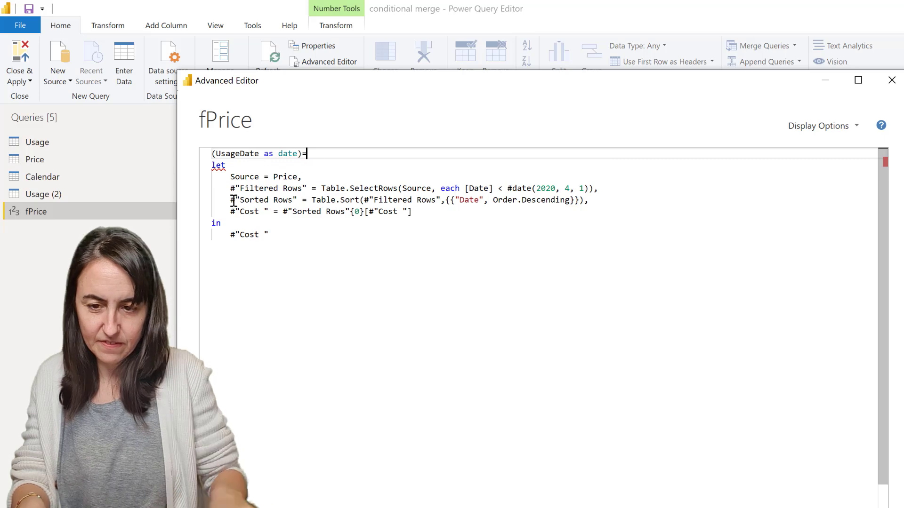
# - Replace #date(2020, 4, 1) in the filter with UsageDate and apply the code
pyautogui.moveTo(508, 188); pyautogui.dragTo(585, 188)
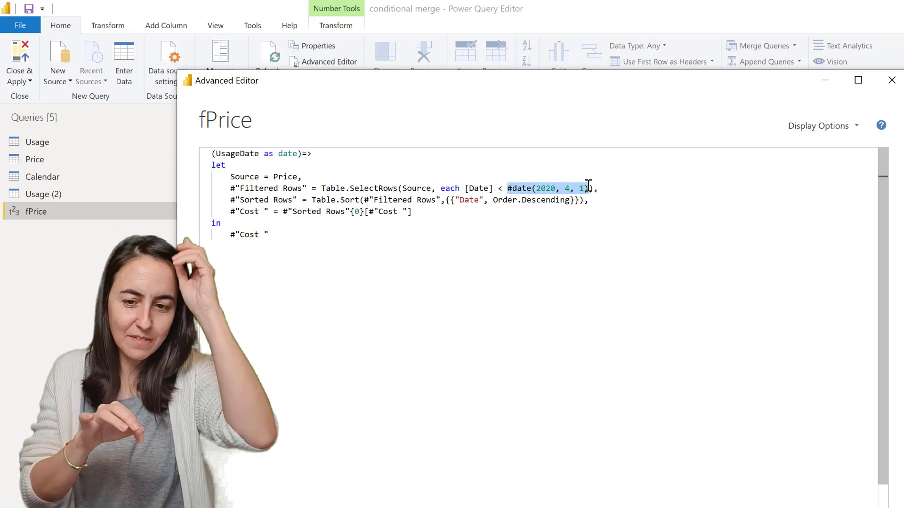
pyautogui.press('BackSpace')
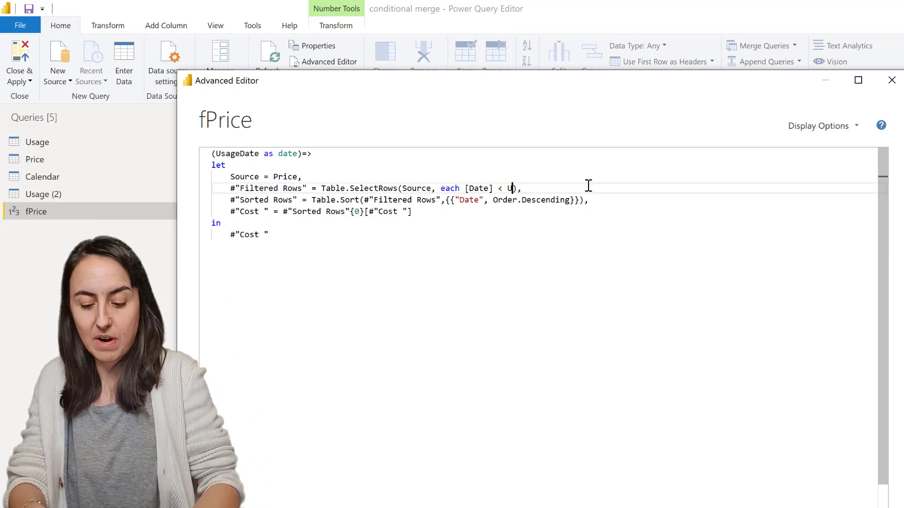
pyautogui.write('Use')
pyautogui.press('Tab')
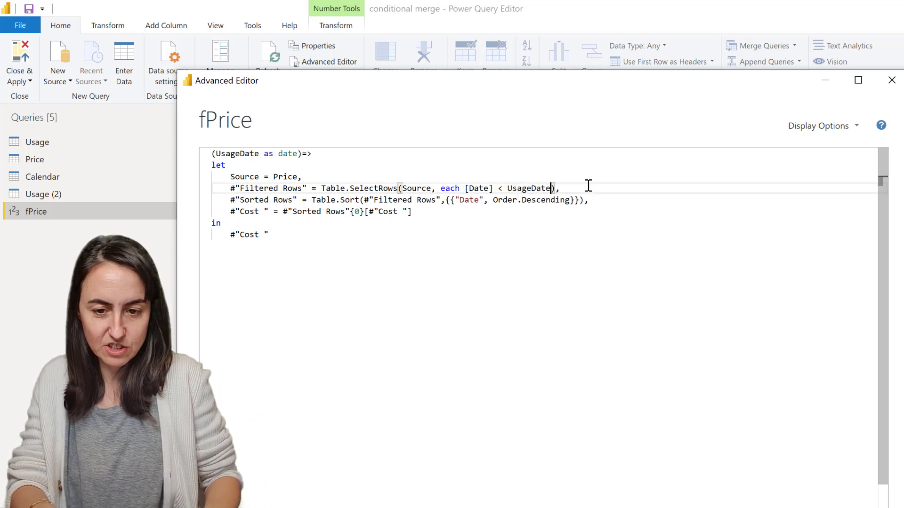
pyautogui.click(523, 223)
pyautogui.click(825, 500)
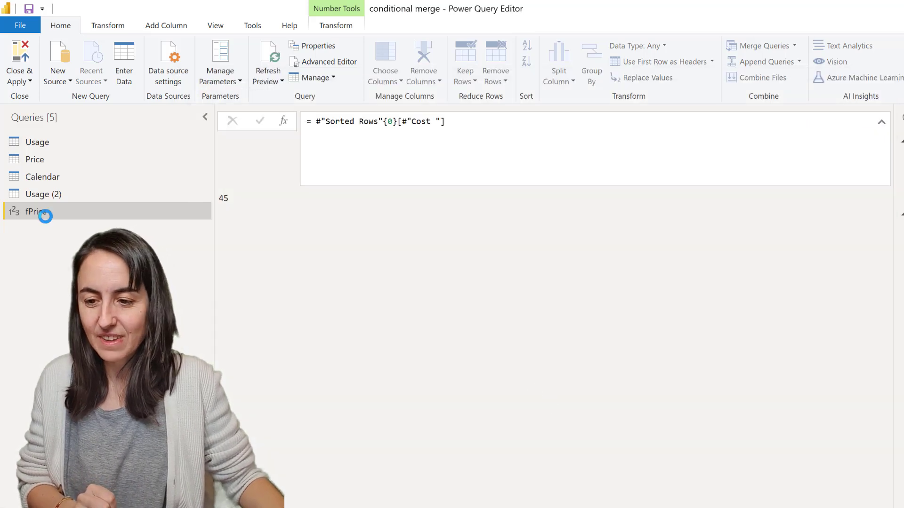
# - Invoke fPrice on the Usage query, passing each row's Date as UsageDate
pyautogui.click(75, 144)
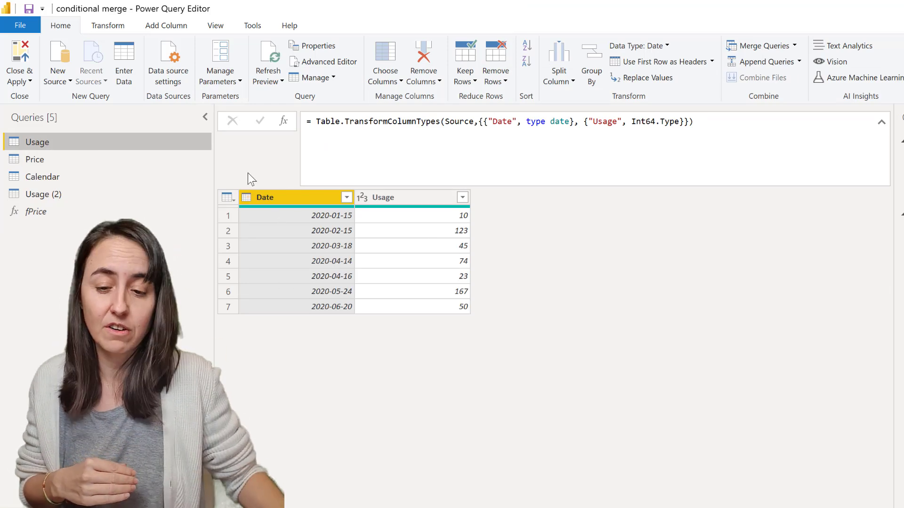
pyautogui.click(112, 26)
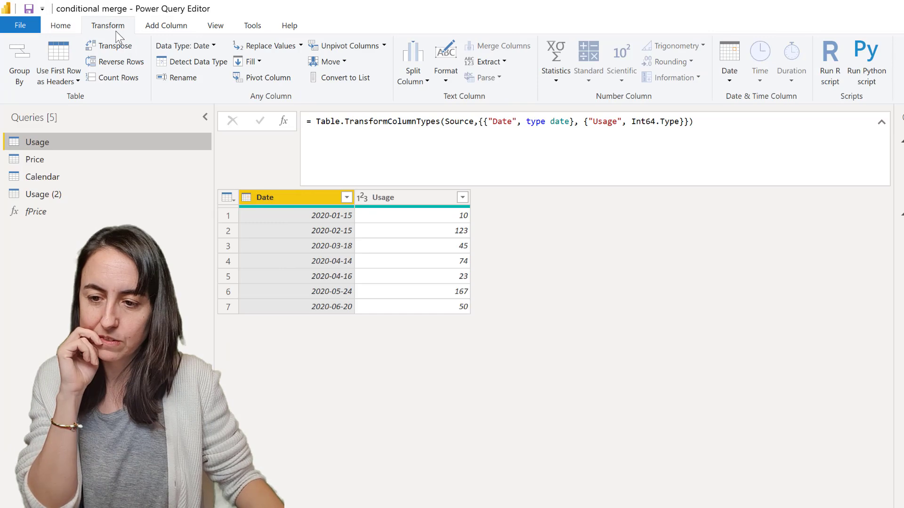
pyautogui.click(176, 25)
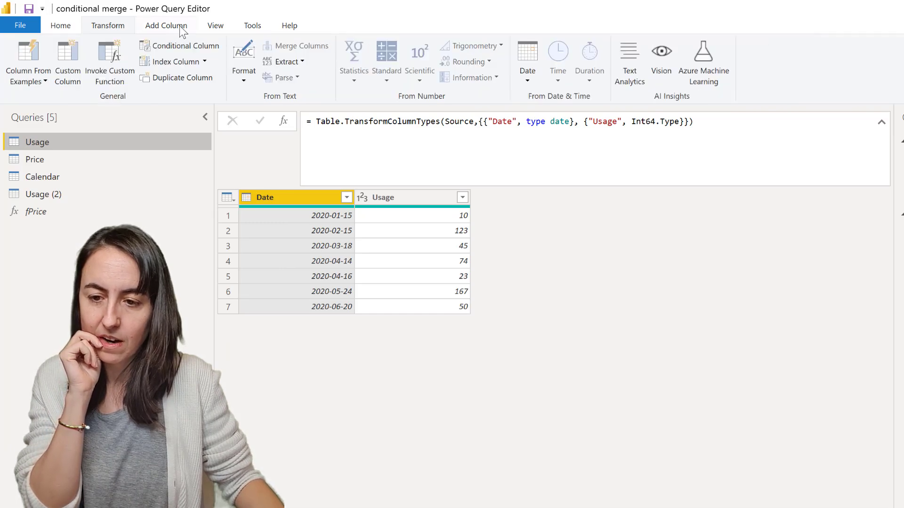
pyautogui.click(123, 61)
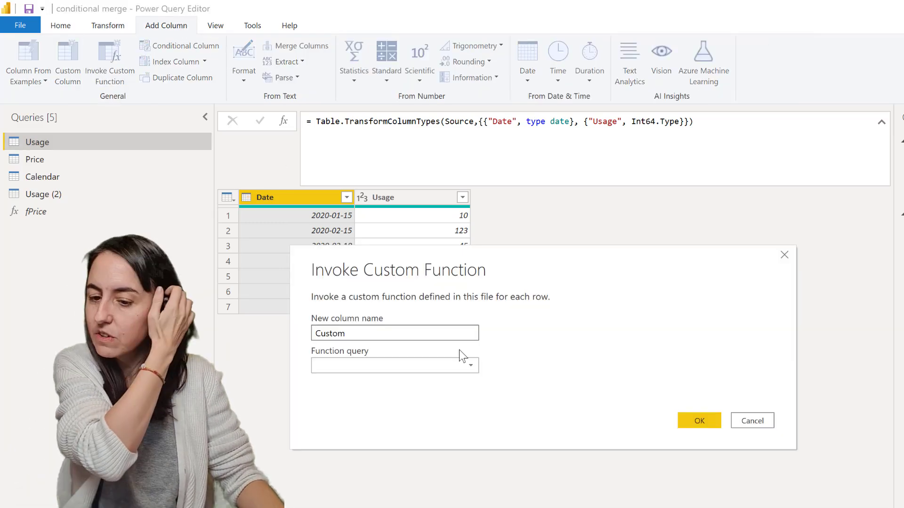
pyautogui.click(466, 365)
pyautogui.click(405, 380)
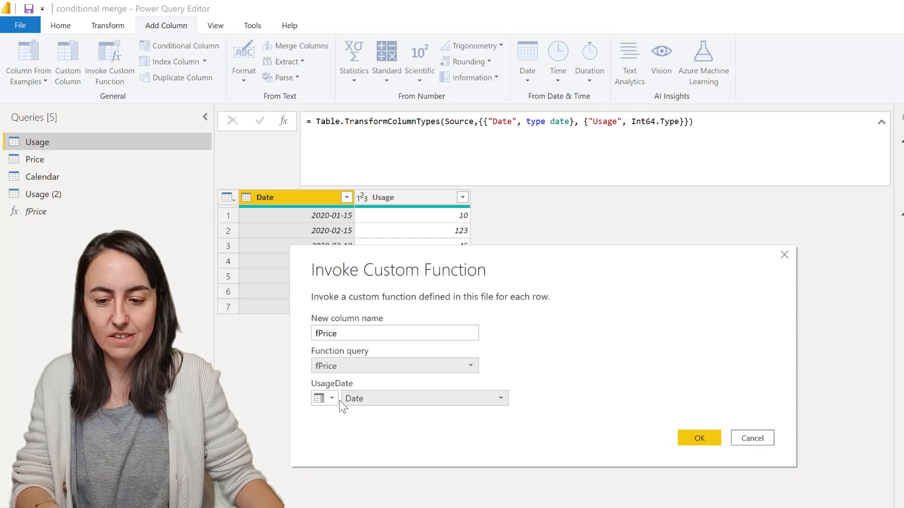
pyautogui.click(707, 441)
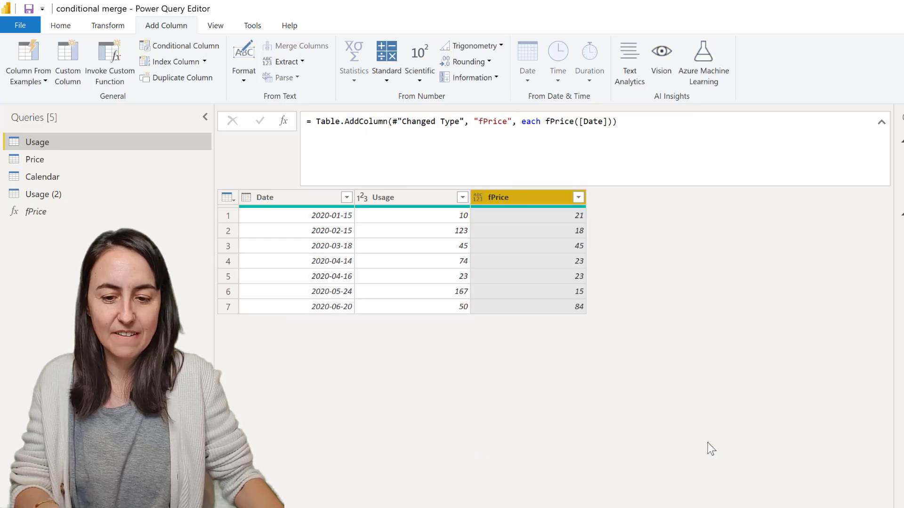